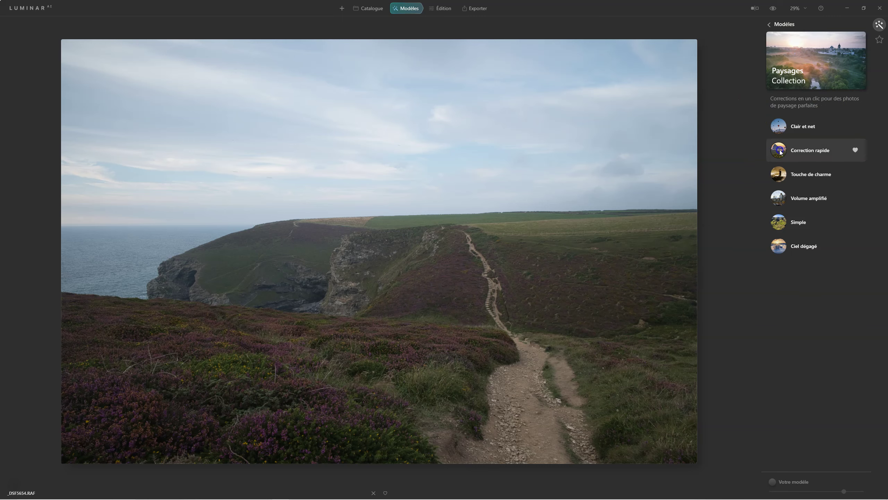
Apply the Correction rapide template from the Paysages collection and compare the photo with its original version
left_click(780, 152)
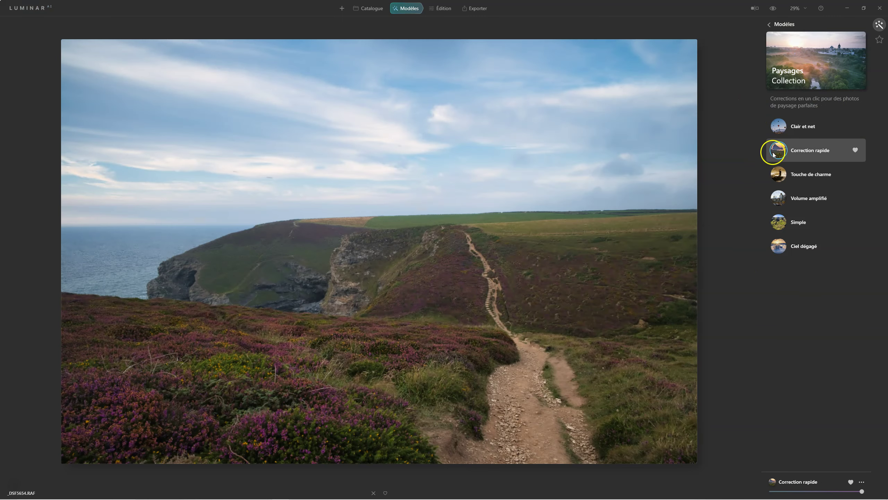
left_click(773, 8)
left_click(772, 7)
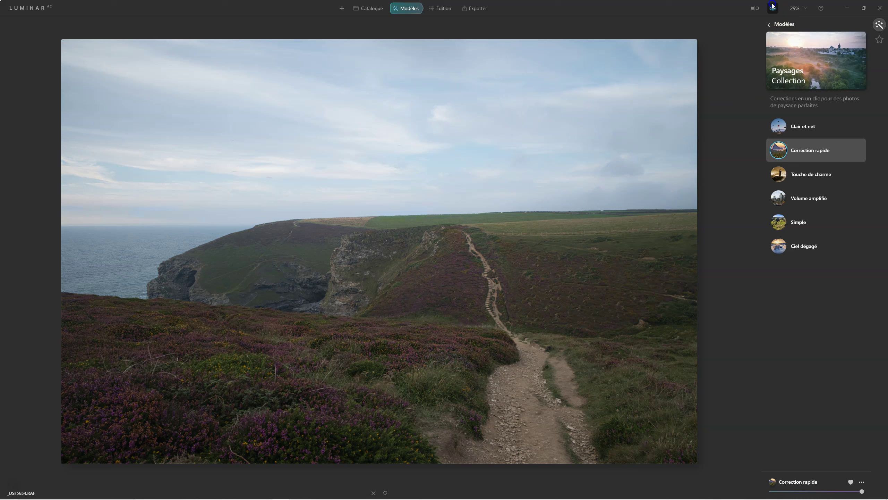
left_click(772, 7)
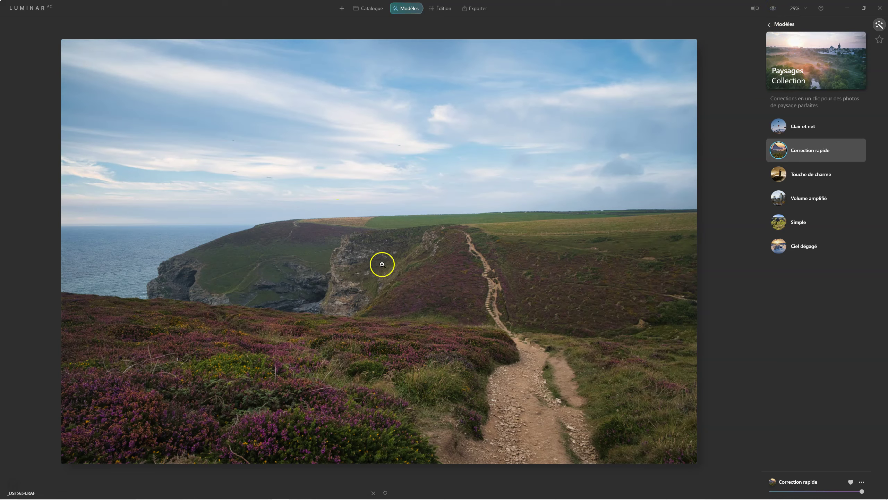
left_click(771, 8)
left_click(771, 9)
left_click(473, 297)
Try reduced strengths for the Correction rapide template and bring it back to full strength
left_click_drag(848, 494, 814, 494)
left_click(813, 492)
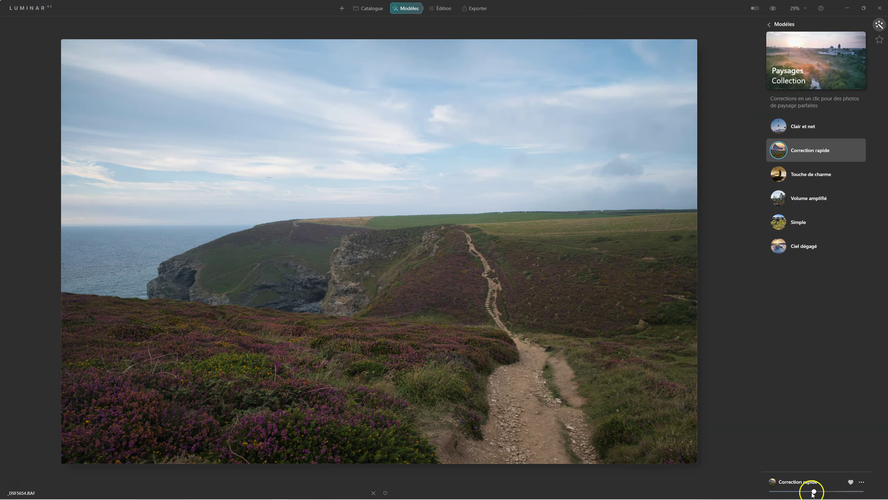
left_click_drag(831, 491, 855, 493)
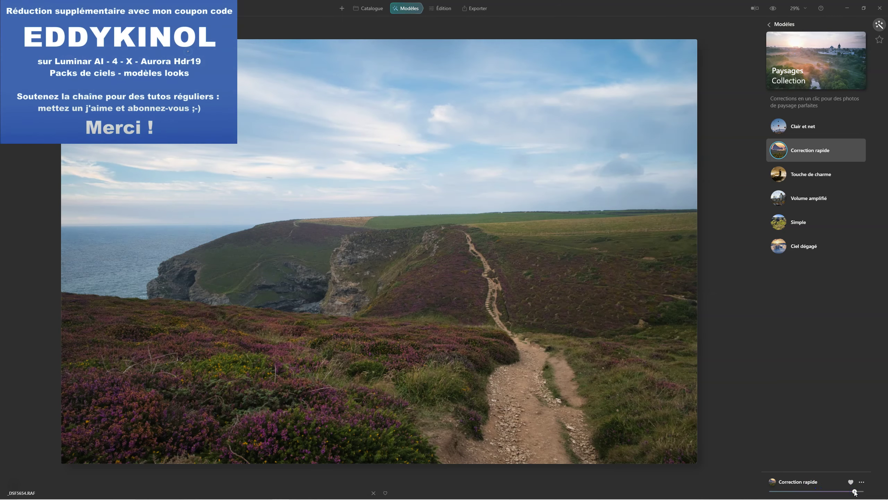
left_click_drag(871, 492, 842, 494)
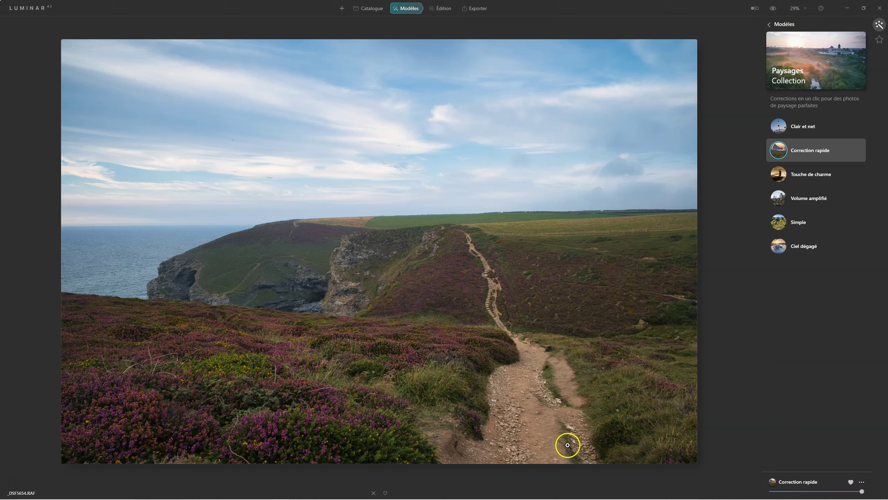
Switch to photo editing and clear the template's Harmonie de couleurs adjustments, checking its colour contrast, warm/cool separation and colour balance settings
left_click(440, 7)
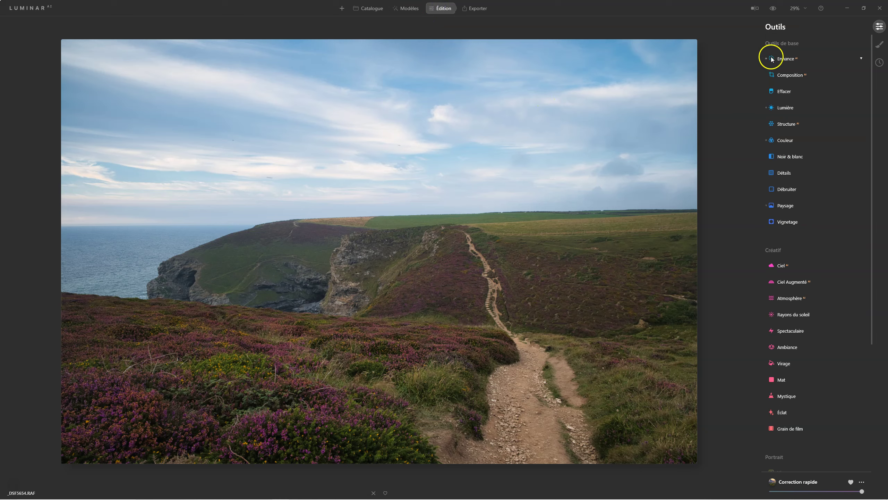
scroll(763, 271, "down", 5)
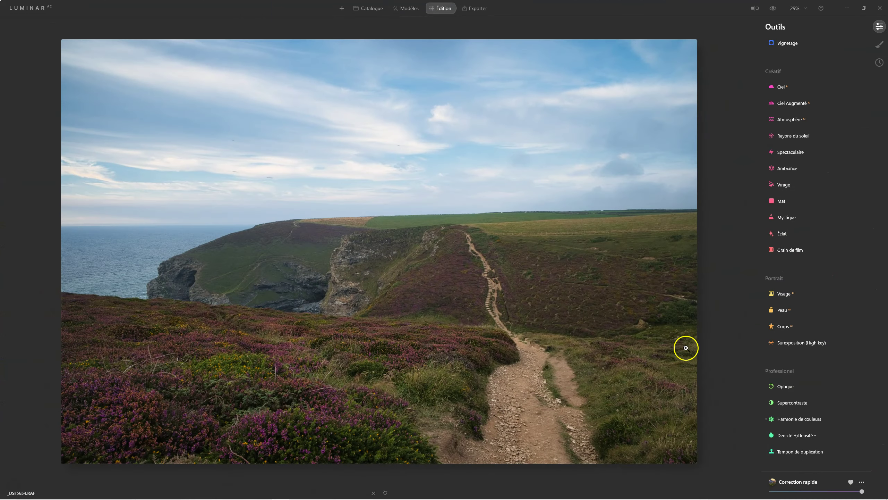
scroll(822, 227, "up", 5)
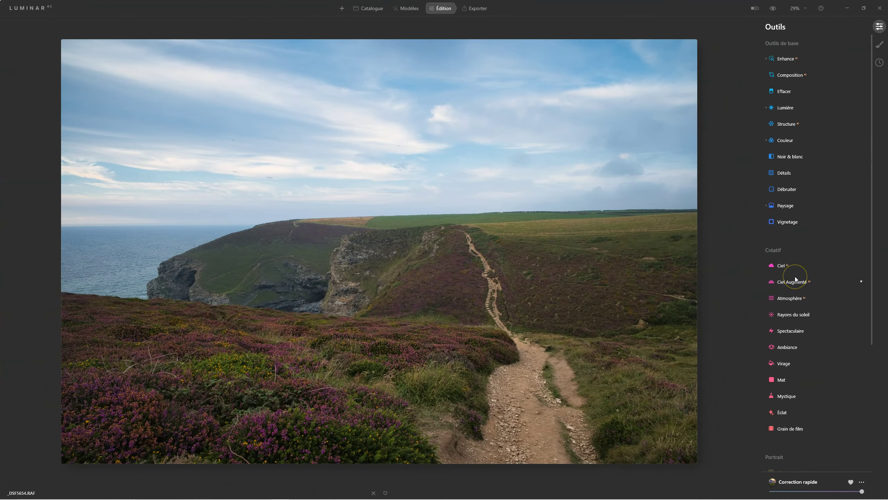
scroll(795, 277, "down", 5)
left_click(801, 420)
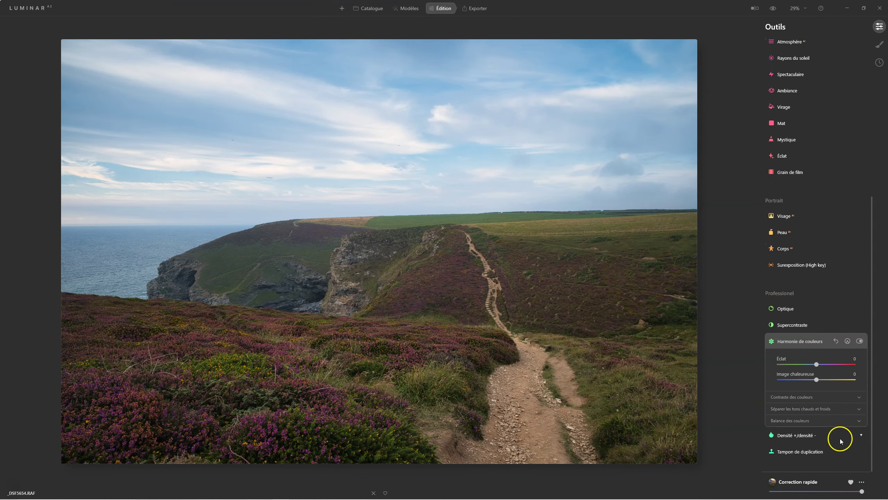
left_click(793, 420)
left_click(792, 388)
left_click(791, 375)
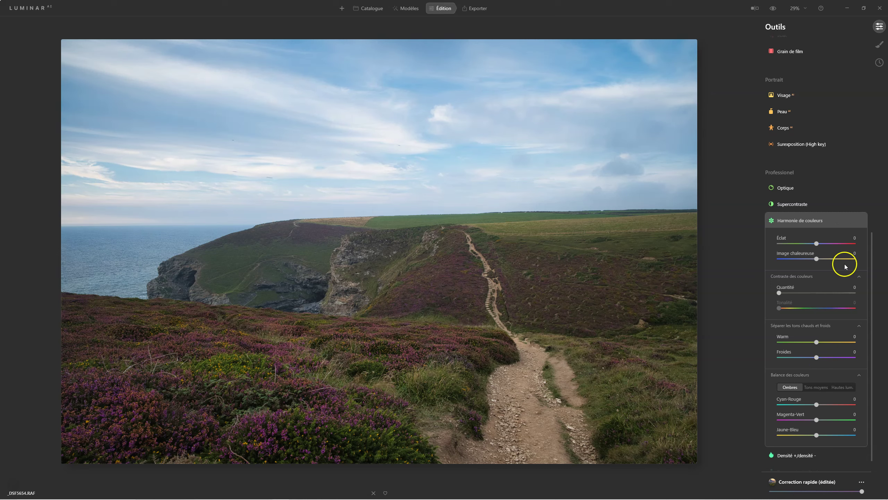
left_click(600, 313)
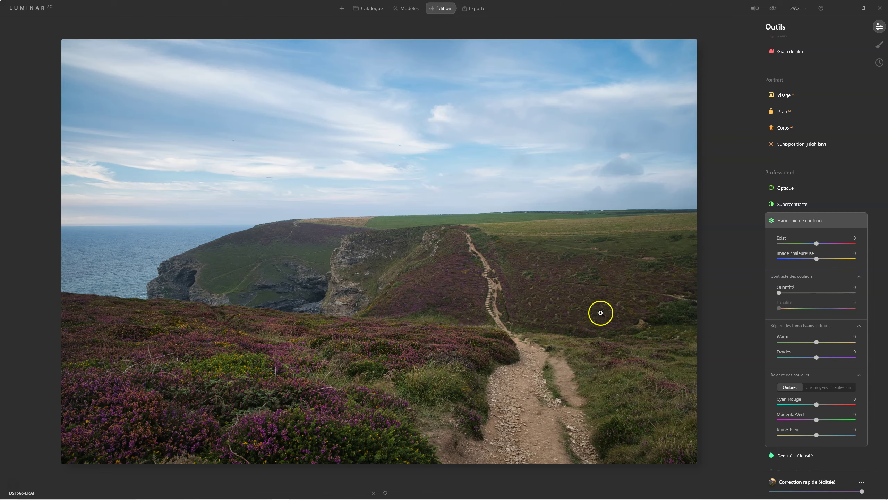
left_click(794, 221)
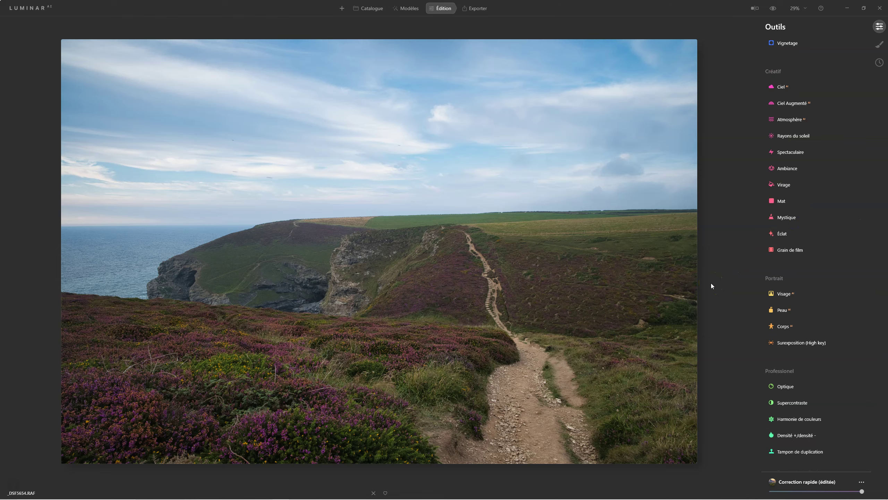
Warm the photo by setting the Lumière white balance temperature to 5795
scroll(757, 283, "up", 5)
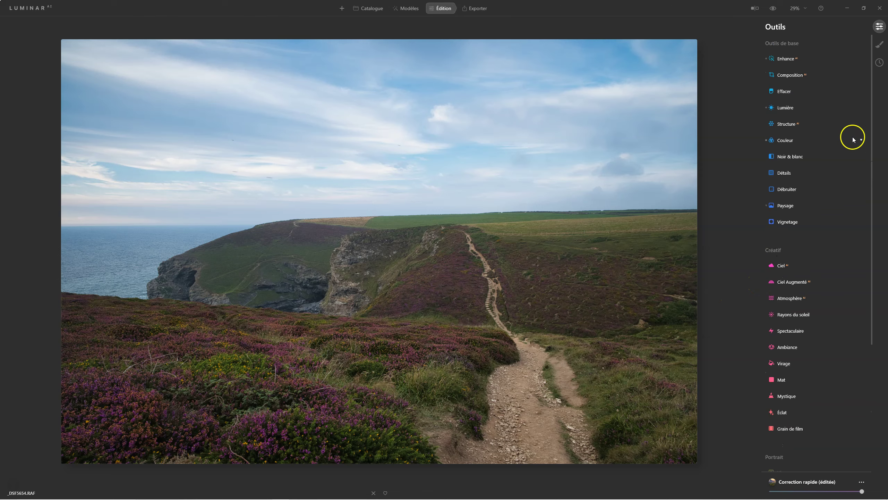
left_click(793, 109)
left_click_drag(800, 145, 810, 146)
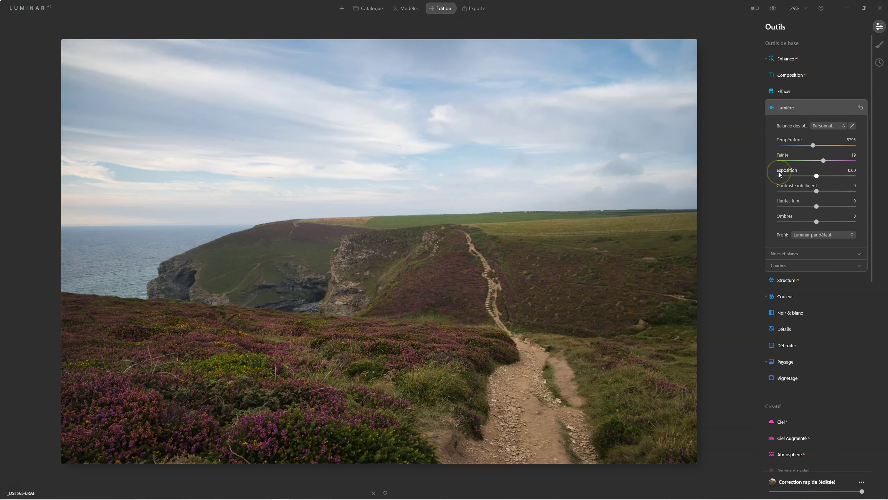
left_click(790, 109)
Set Embellisseur de Ciel to 0 in the Enhance tool and compare the photo before and after the edits
left_click(787, 59)
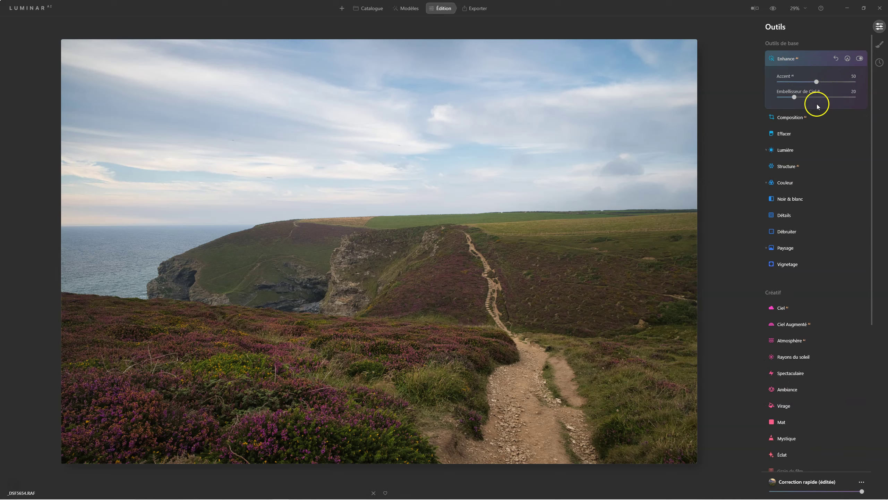
left_click_drag(794, 97, 754, 101)
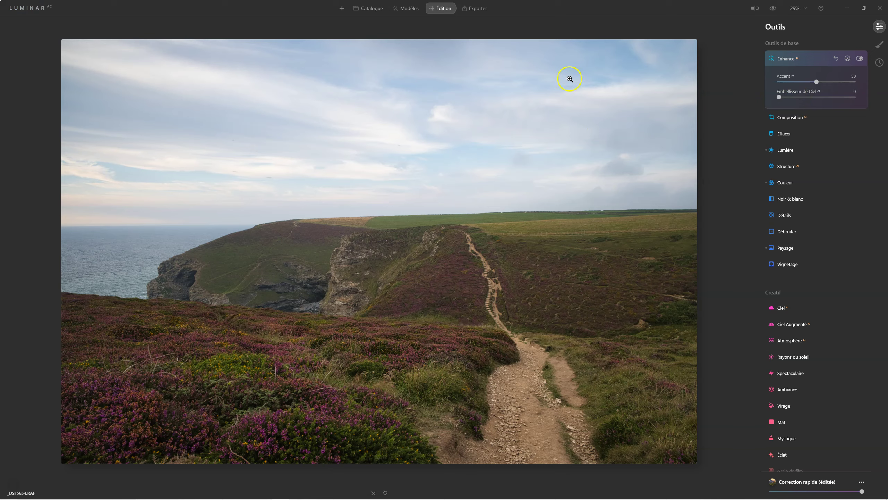
left_click(772, 8)
left_click(772, 8)
left_click(772, 9)
left_click(773, 9)
Review the Composition tool's crop ratios and transform options, keeping the Originale ratio, and leave the tool
left_click(791, 118)
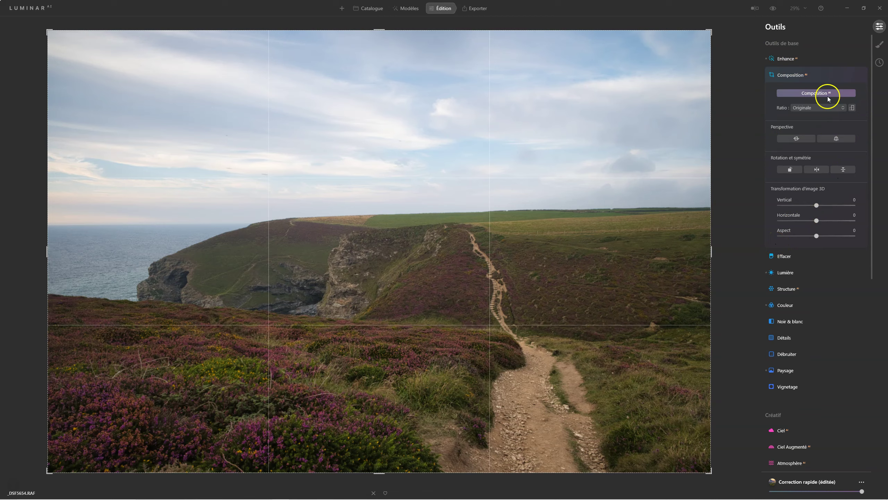
left_click(831, 109)
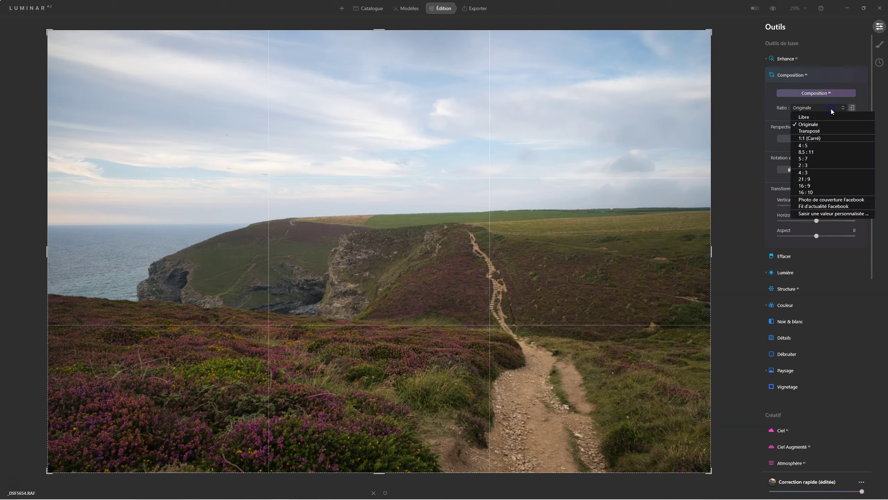
left_click(844, 75)
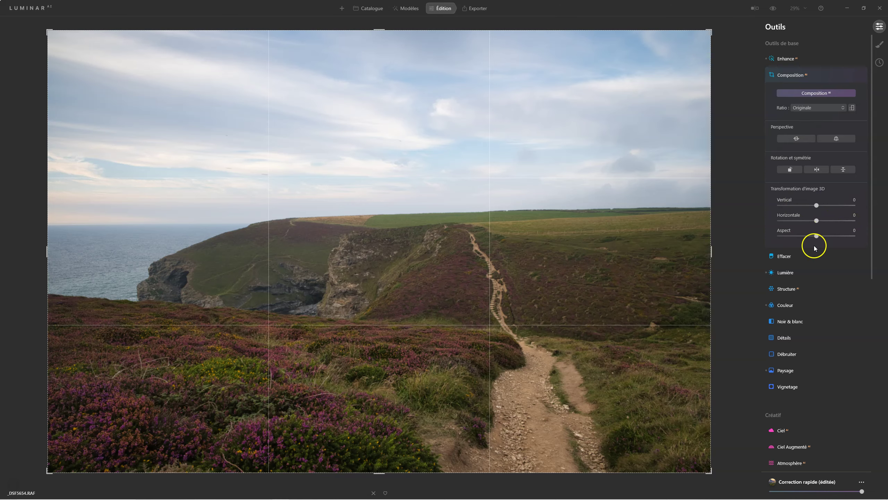
left_click(789, 75)
left_click(788, 75)
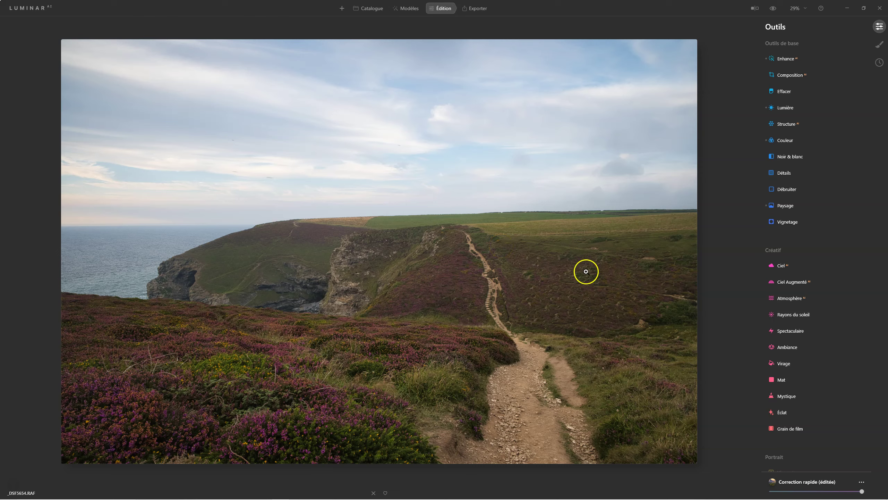
Open the Supercontraste tool and display the histogram over the workspace
scroll(827, 378, "down", 5)
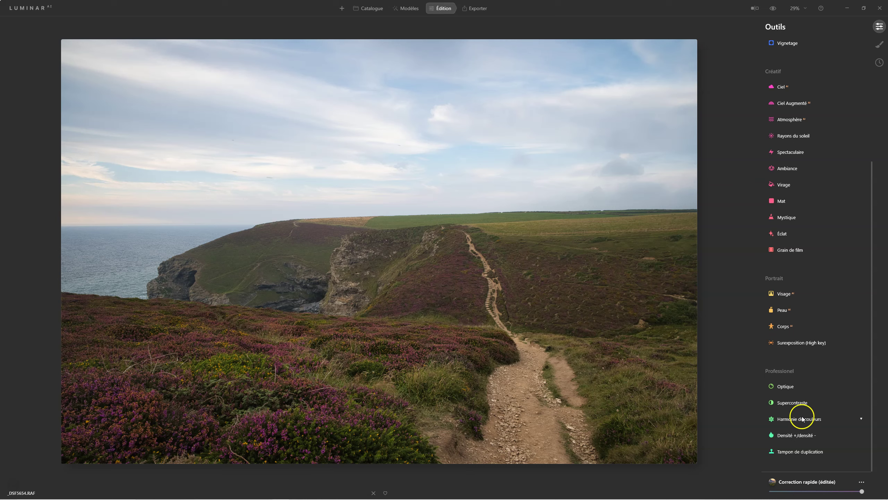
left_click(793, 403)
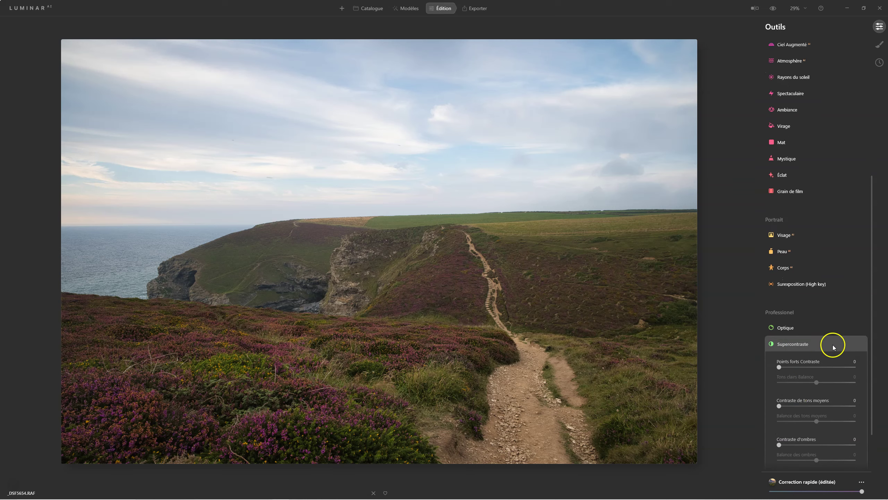
scroll(832, 344, "down", 2)
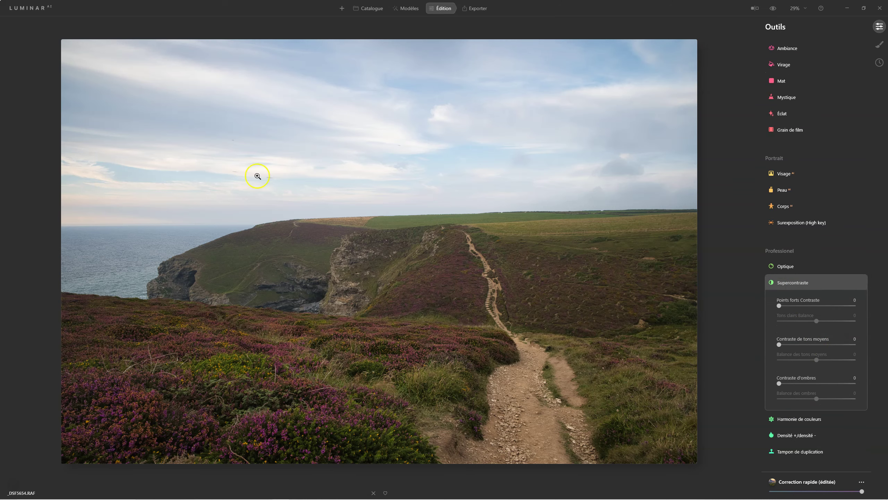
left_click(30, 7)
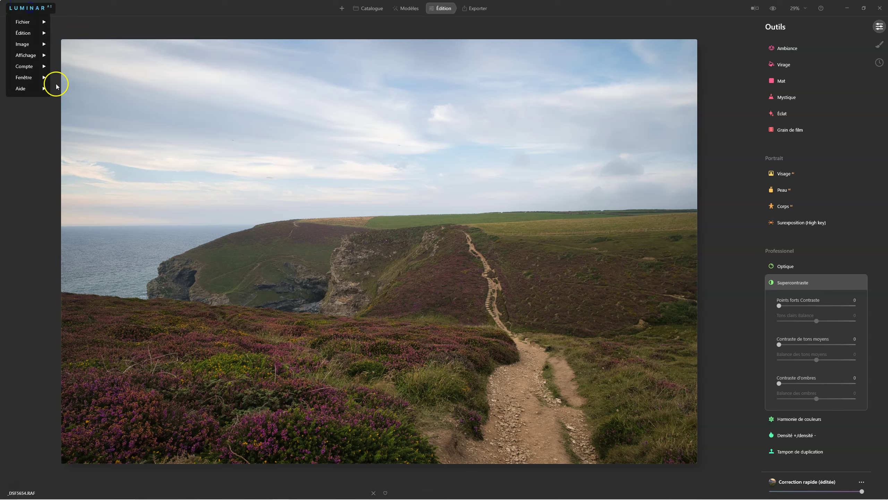
mouse_move(30, 66)
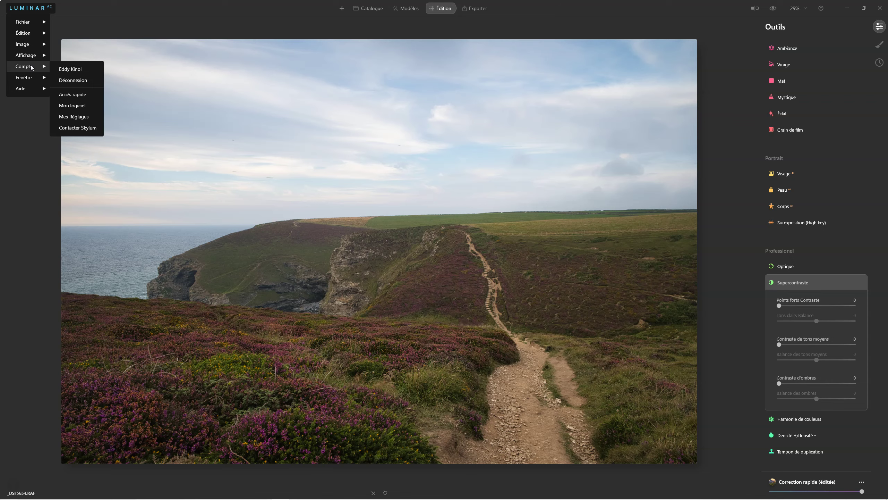
left_click(27, 55)
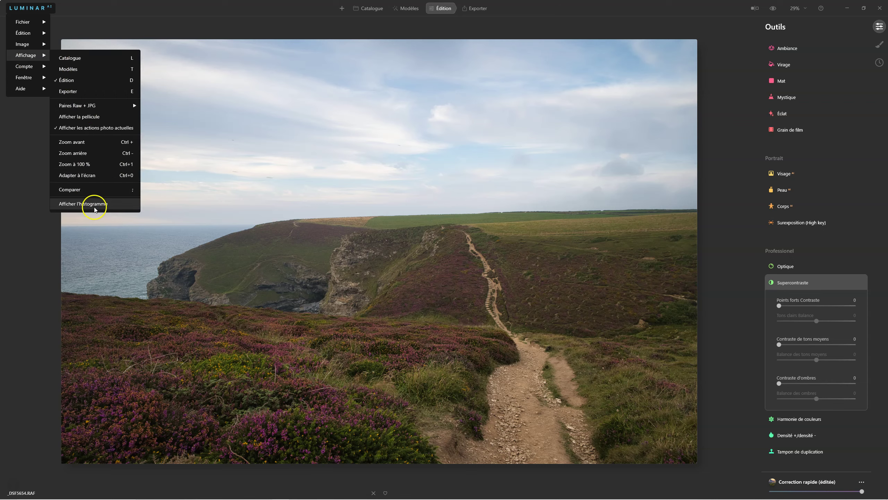
left_click(94, 204)
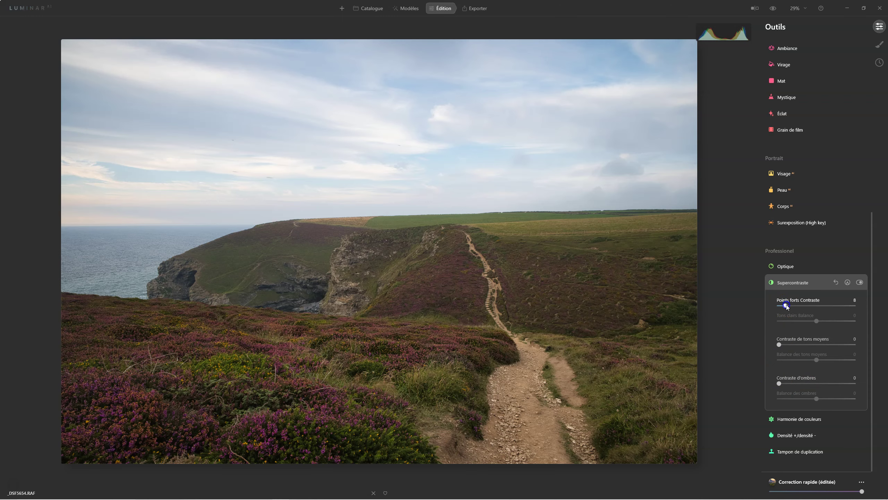
Set the Supercontraste contrast to 41 for highlights, 49 for midtones and 47 for shadows
left_click_drag(810, 304, 810, 305)
left_click_drag(779, 345, 815, 342)
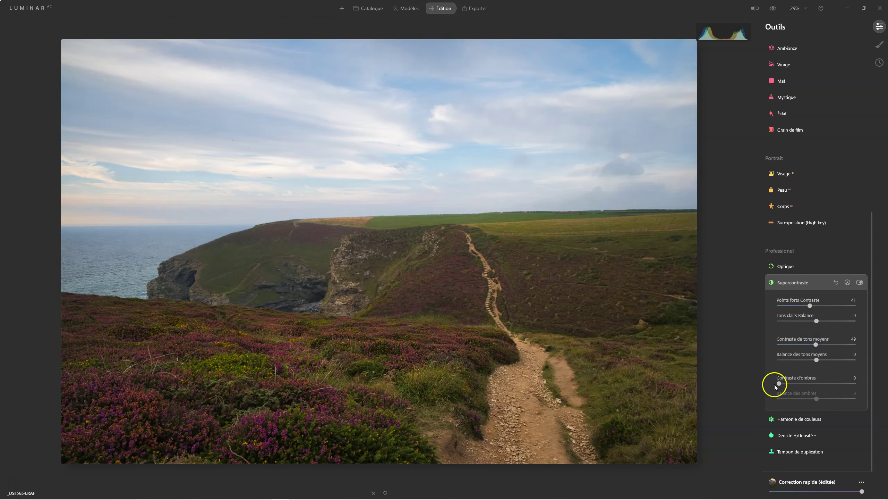
left_click_drag(815, 379, 815, 379)
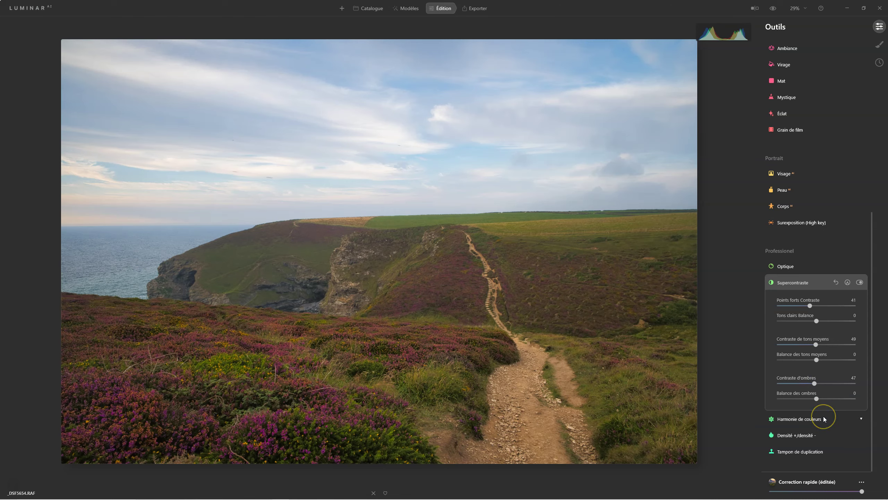
Set the Supercontraste balances to 23 for shadows, 22 for highlights and -22 for midtones
mouse_move(816, 398)
left_mouse_down()
mouse_move(829, 400)
mouse_move(820, 398)
left_mouse_up()
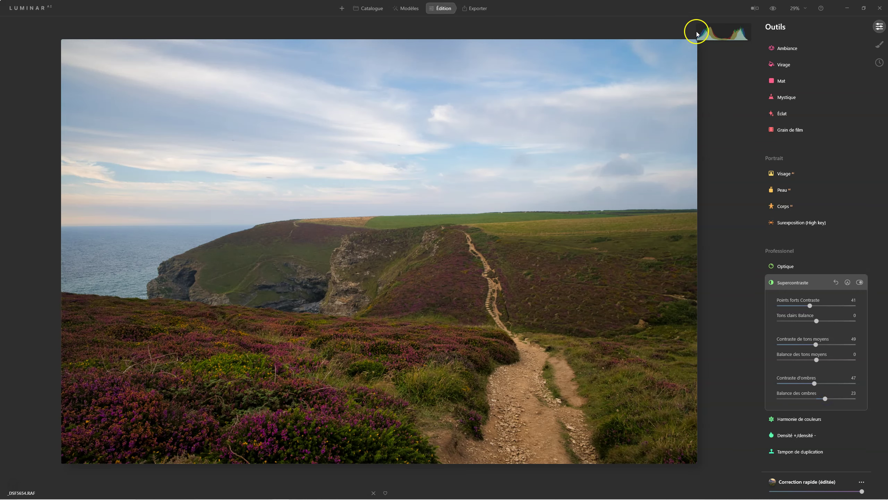
left_click_drag(816, 360, 819, 361)
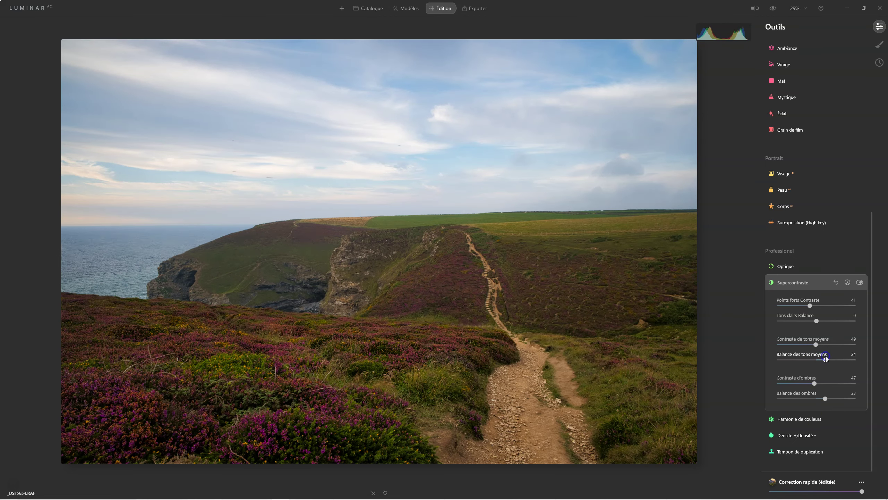
mouse_move(817, 321)
left_mouse_down()
mouse_move(808, 322)
mouse_move(822, 320)
left_mouse_up()
left_click_drag(825, 359, 812, 359)
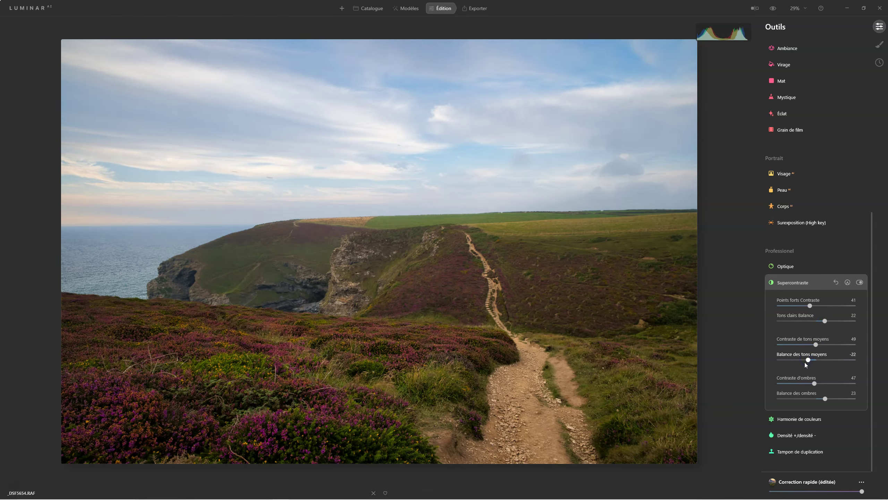
Compare the photo with and without the Supercontraste effect, leaving the effect enabled
left_click(860, 282)
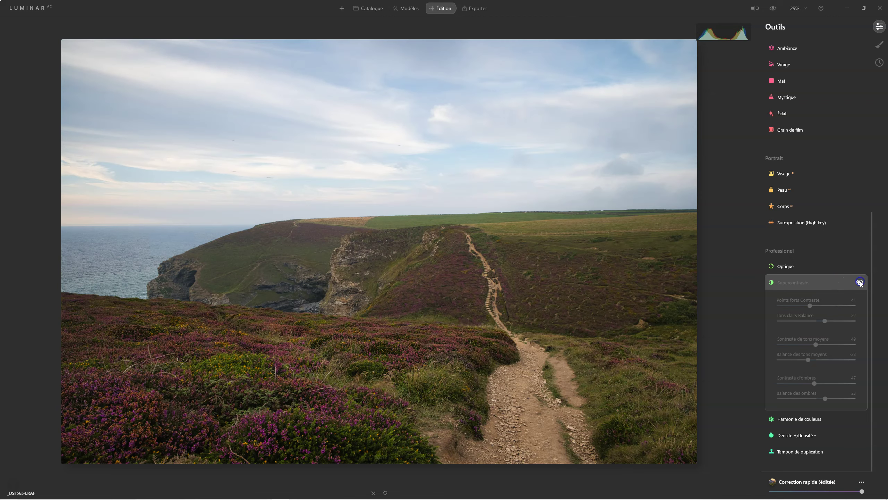
left_click(859, 282)
left_click(860, 282)
left_click(859, 283)
left_click(860, 282)
left_click(859, 282)
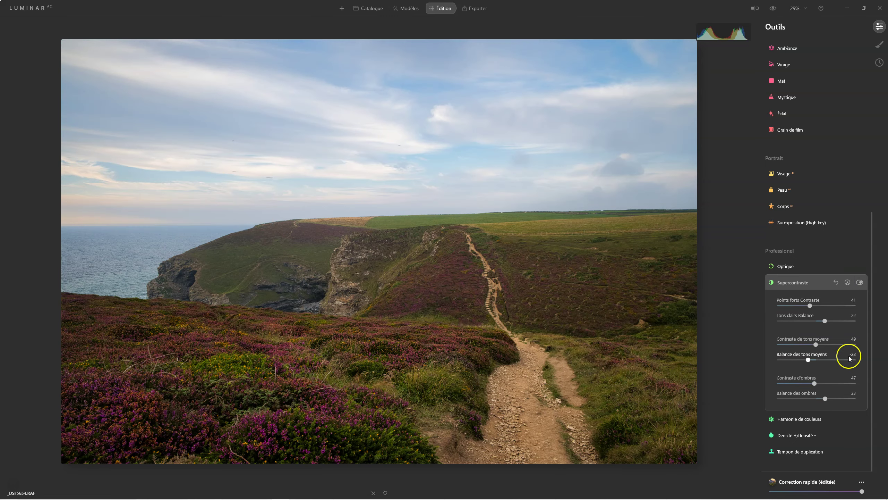
Set the Supercontraste shadow balance to 18 and highlight balance to -14, and compare the result with the original photo
left_click(826, 399)
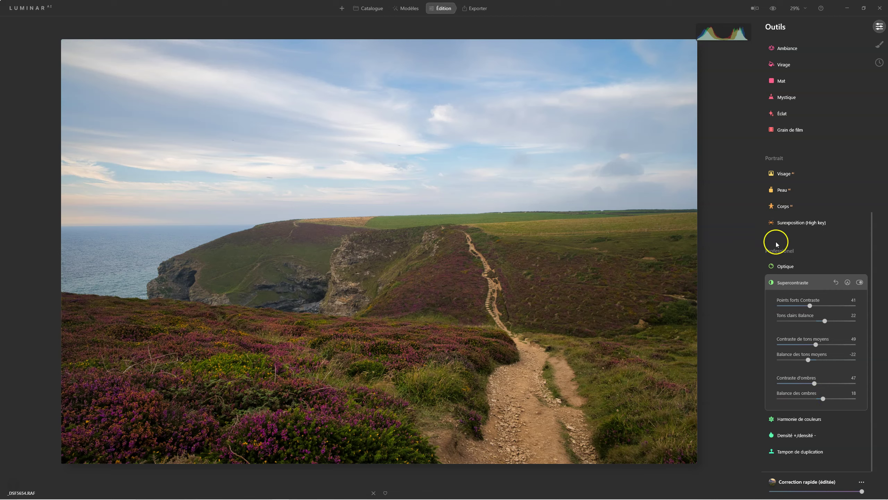
left_click(826, 321)
left_click_drag(826, 322, 811, 324)
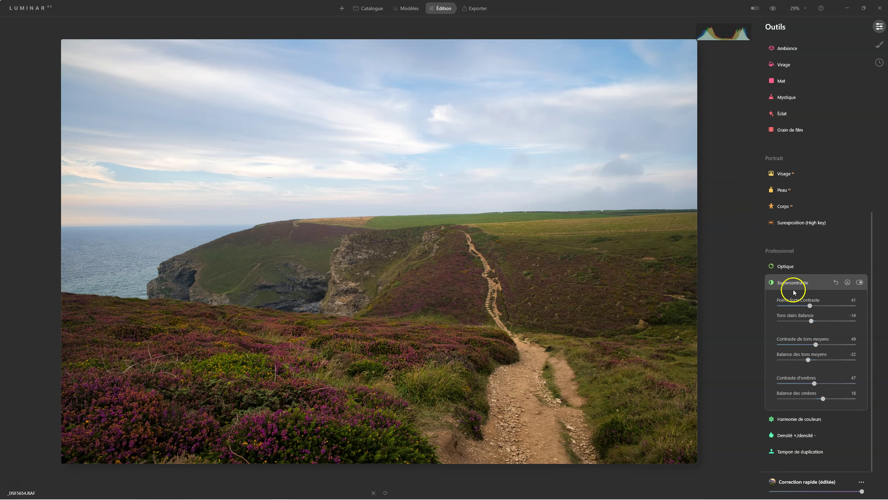
left_click(773, 8)
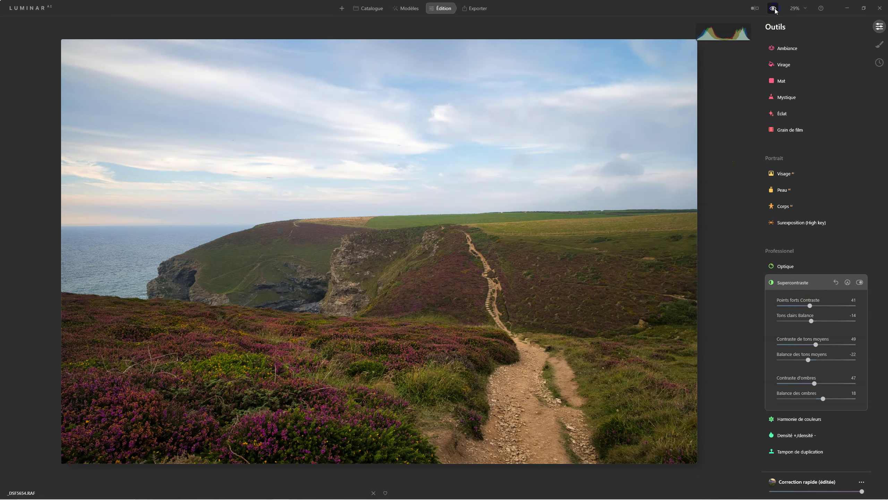
Set the highlights to -38 and the shadows to 63 in the Lumière tool
scroll(819, 168, "up", 8)
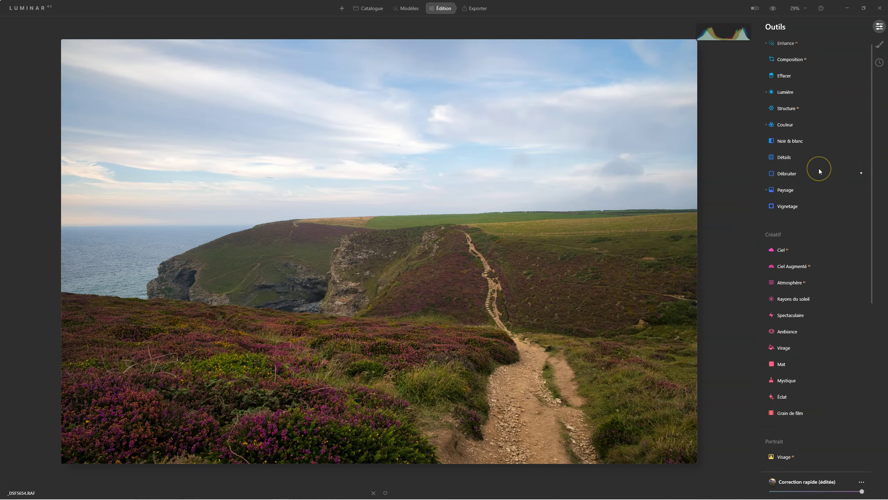
left_click(783, 108)
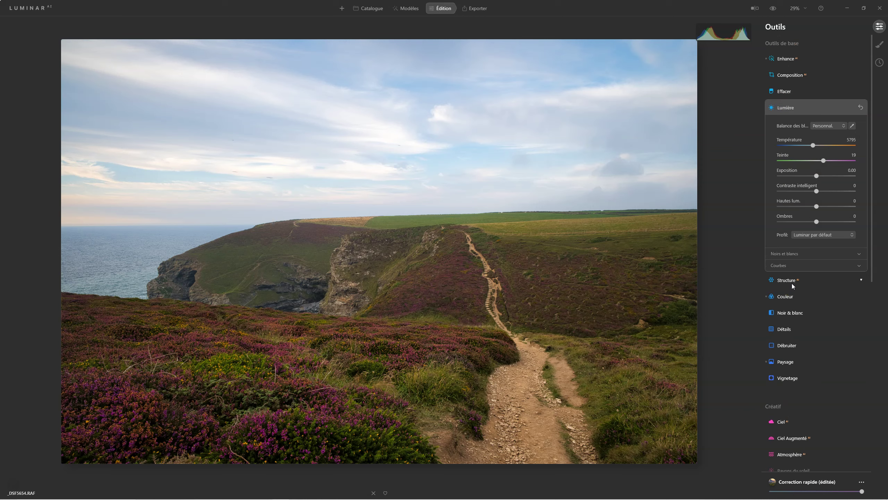
left_click(815, 207)
left_click_drag(813, 206, 763, 206)
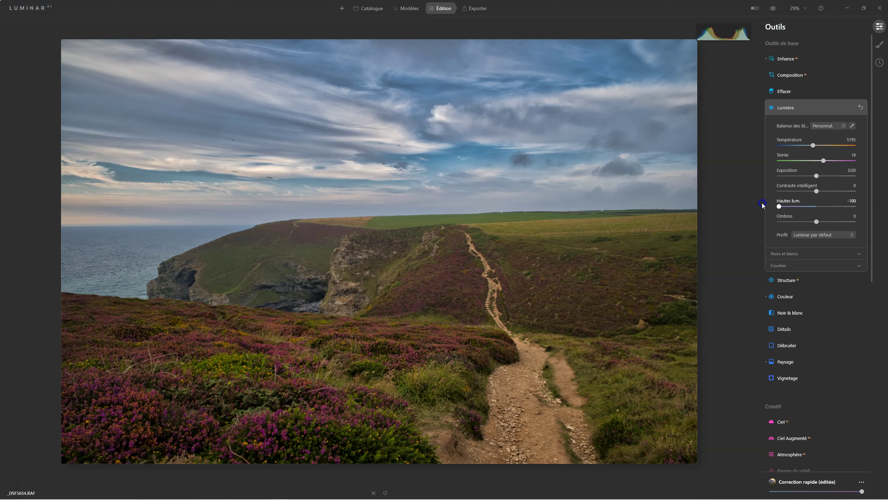
left_click_drag(776, 204, 802, 207)
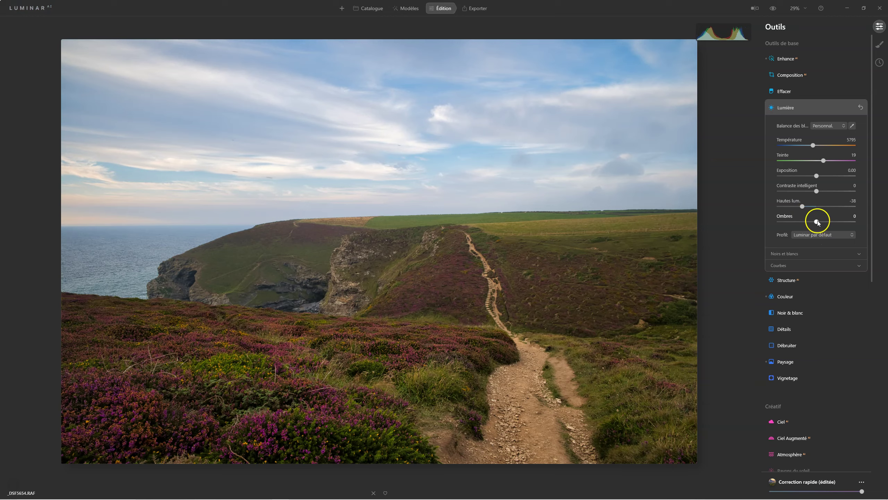
left_click_drag(817, 222, 841, 221)
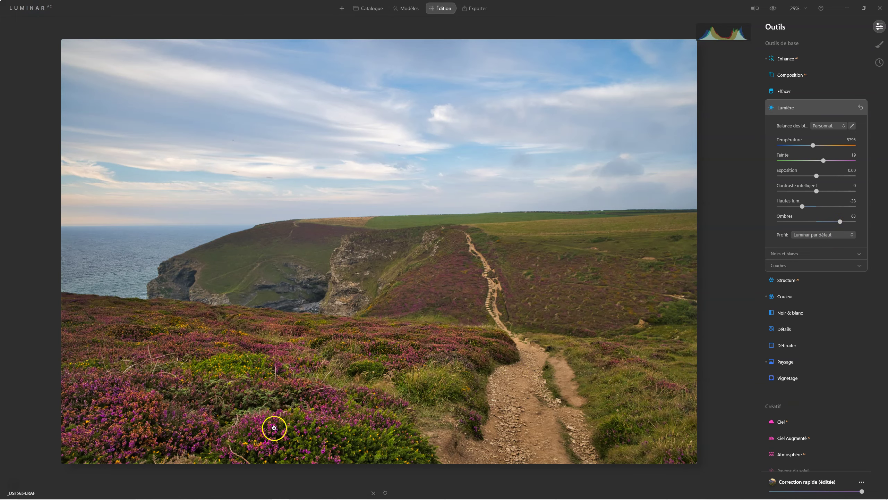
Compare the edited photo with its original version several times to judge the light changes
left_click(772, 9)
left_click(772, 9)
left_click(773, 9)
left_click(773, 9)
left_click(773, 9)
left_click(773, 9)
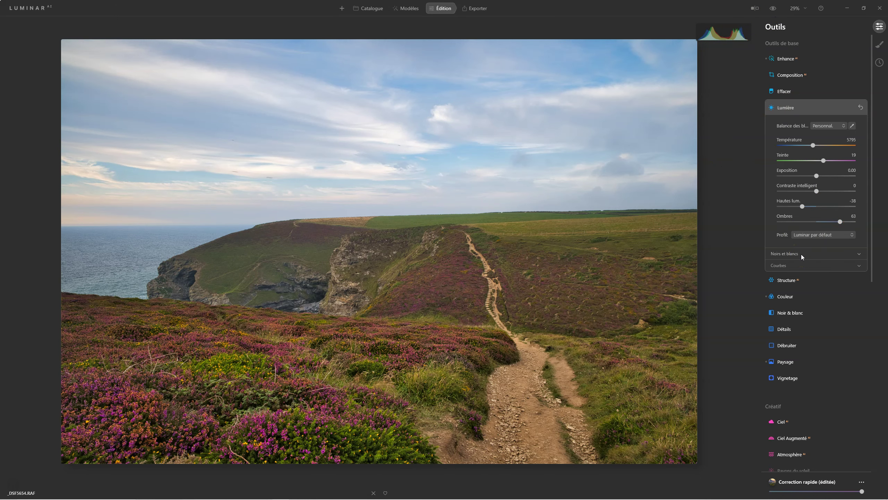
Expand the Lumière tool's curve and black-and-white settings, and remove the three intermediate points from the main curve
left_click_drag(800, 254, 786, 264)
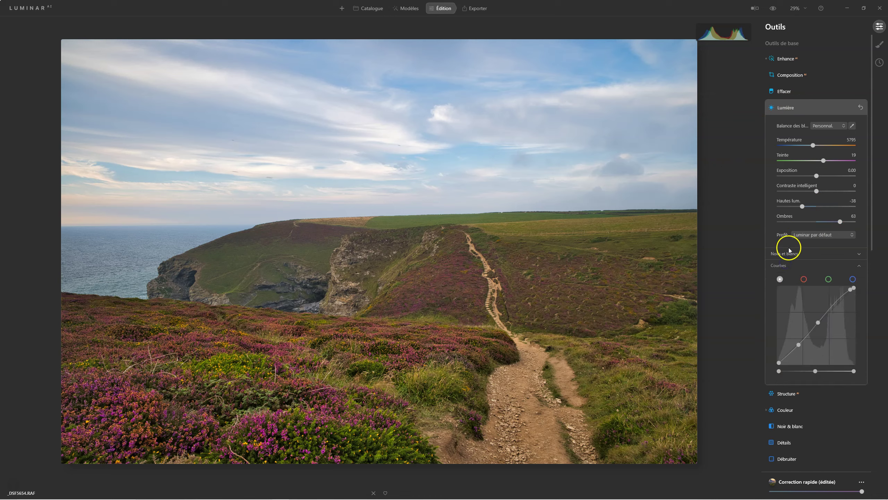
left_click(790, 252)
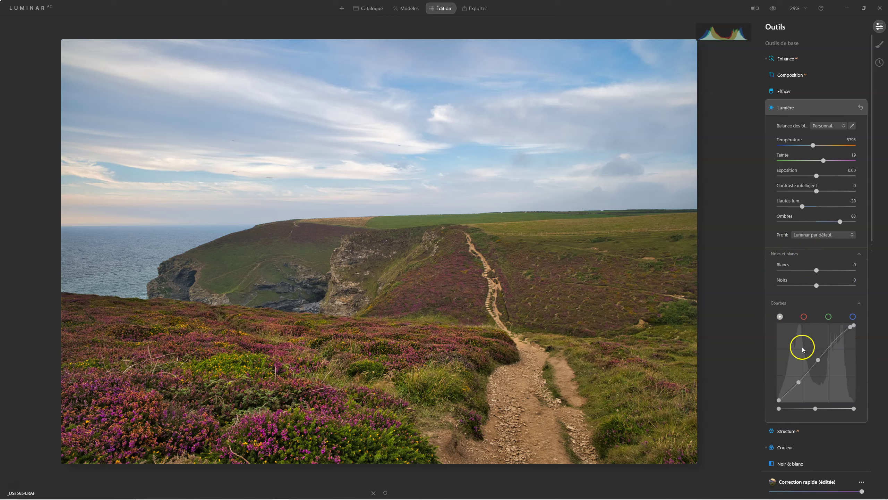
double_click(799, 382)
double_click(818, 361)
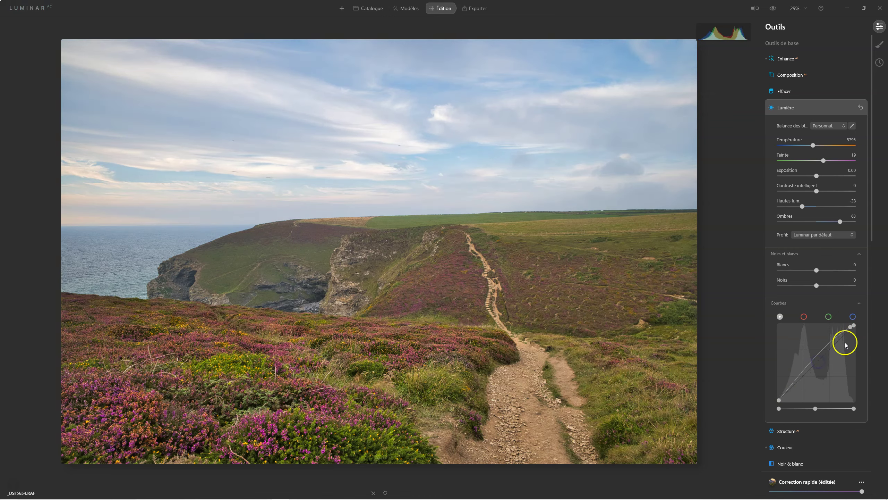
double_click(850, 326)
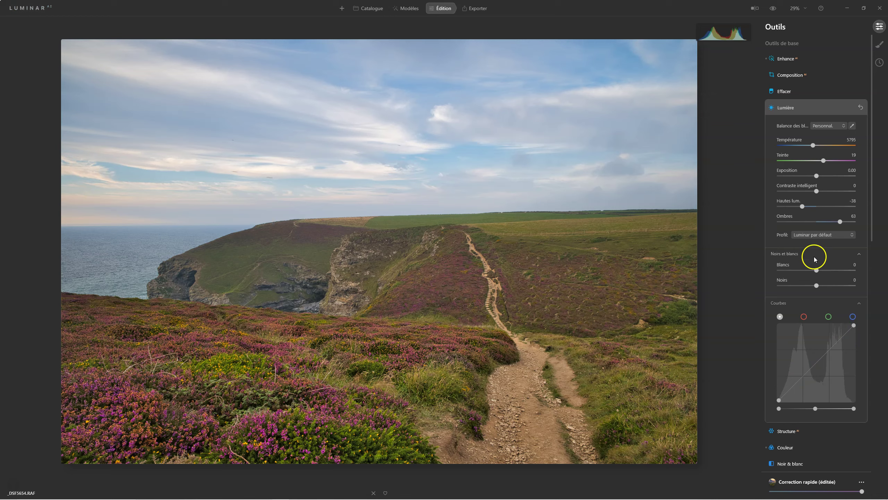
Display the clipping indicators on the photo and set the whites to -2 and the blacks to -8
mouse_move(816, 285)
left_mouse_down()
mouse_move(806, 286)
mouse_move(826, 271)
left_mouse_up()
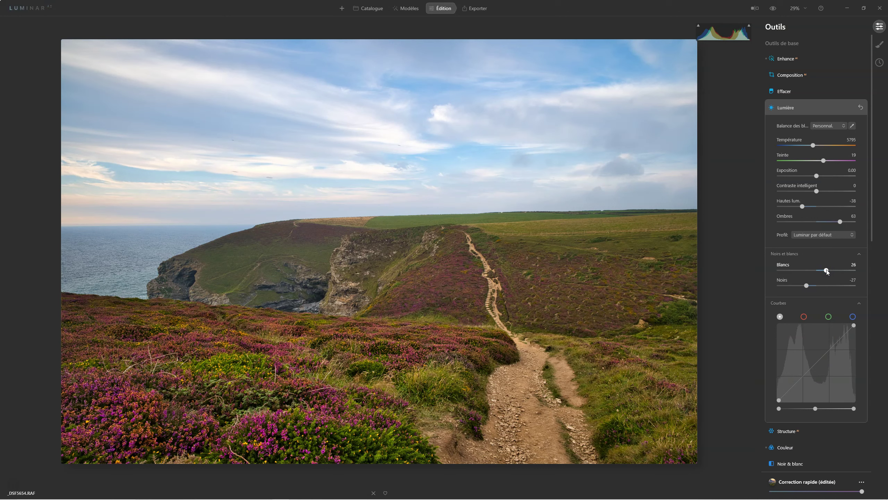
key("shift+j")
left_click_drag(826, 272, 817, 277)
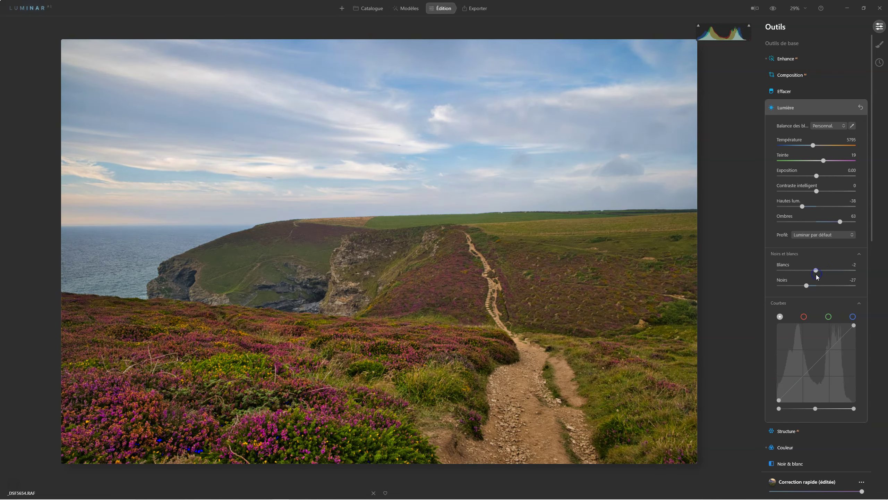
left_click(807, 285)
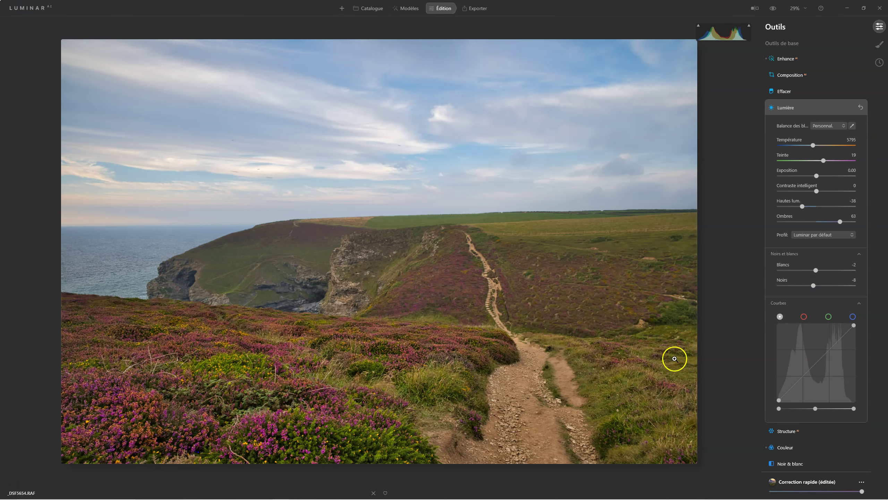
Add four control points to the main curve, one in the shadows, one in the midtones and two in the highlights
left_click(816, 364)
left_click_drag(816, 366, 843, 347)
left_click_drag(819, 375, 818, 365)
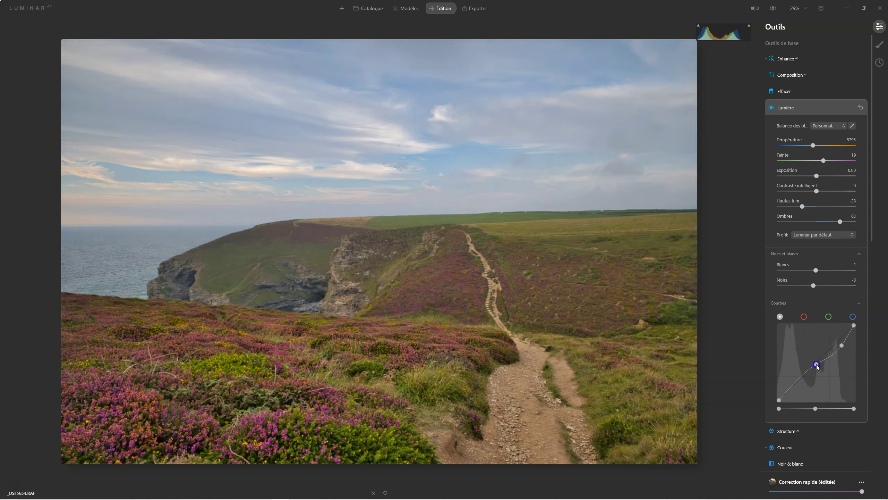
left_click(803, 377)
left_click(832, 357)
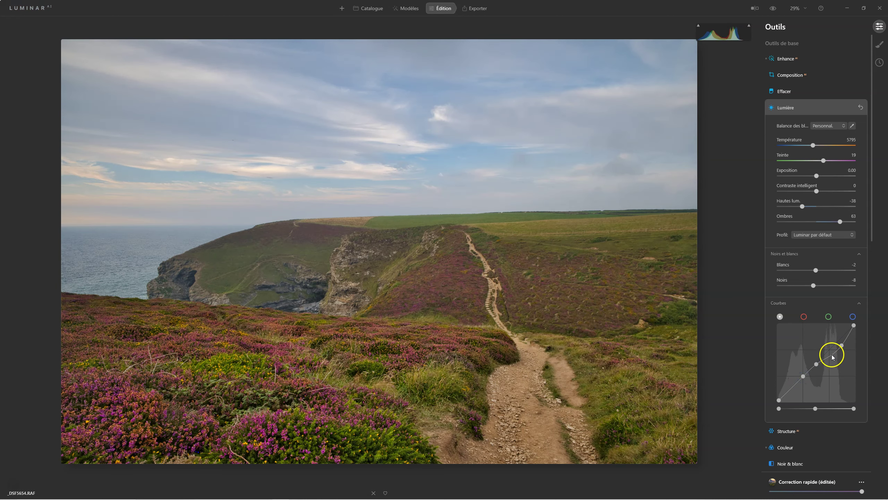
left_click_drag(833, 356, 831, 355)
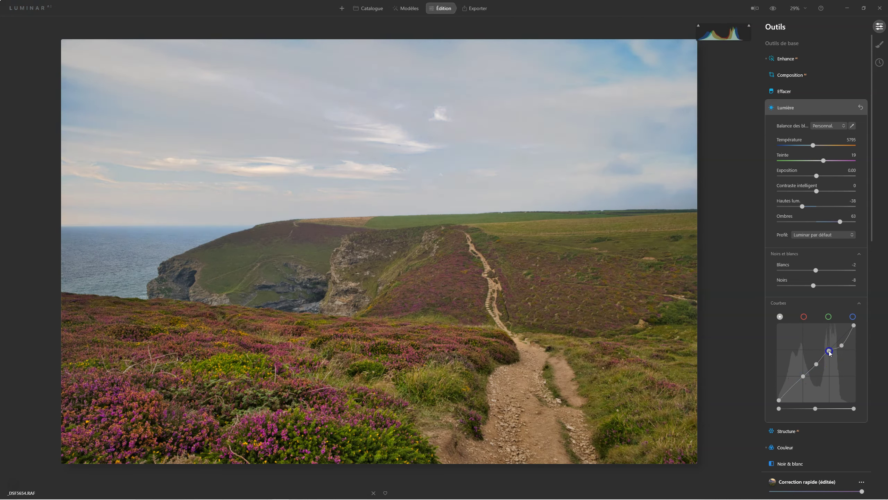
Raise the brightest added curve point just above the diagonal and keep its neighbour slightly below to steepen the highlight contrast
left_click(842, 345)
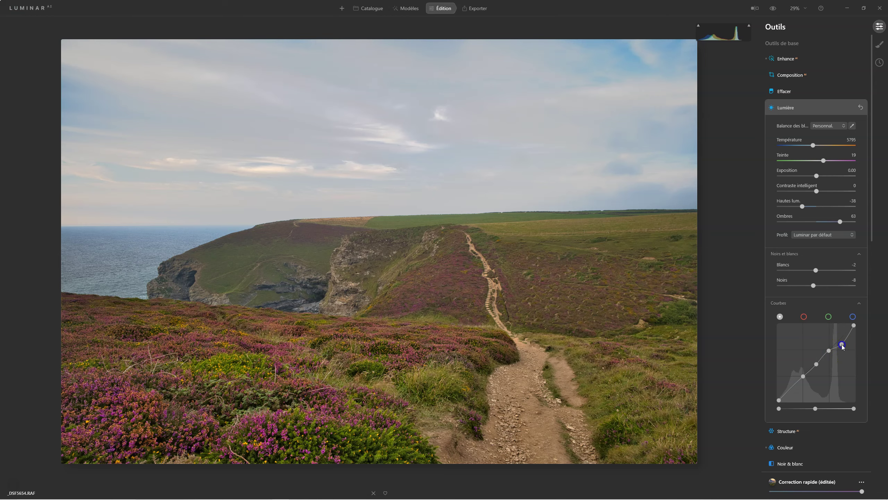
left_click_drag(842, 342, 841, 340)
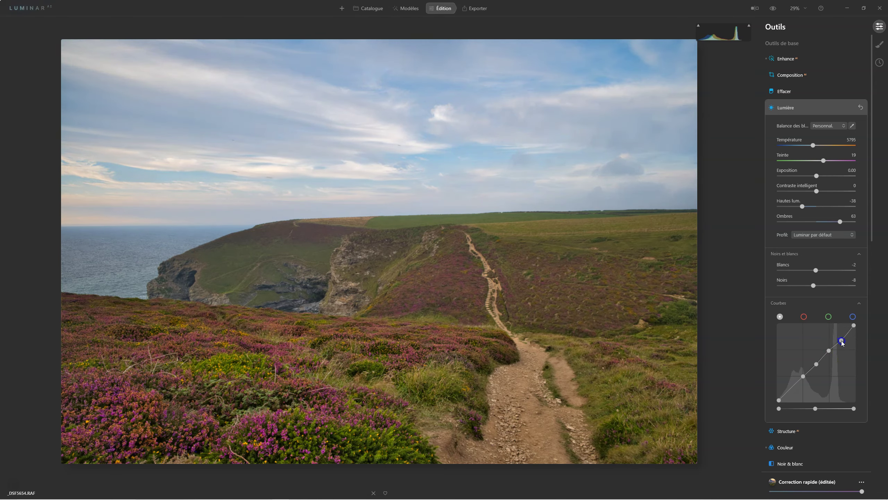
left_click_drag(841, 341, 841, 341)
left_click_drag(830, 350, 832, 351)
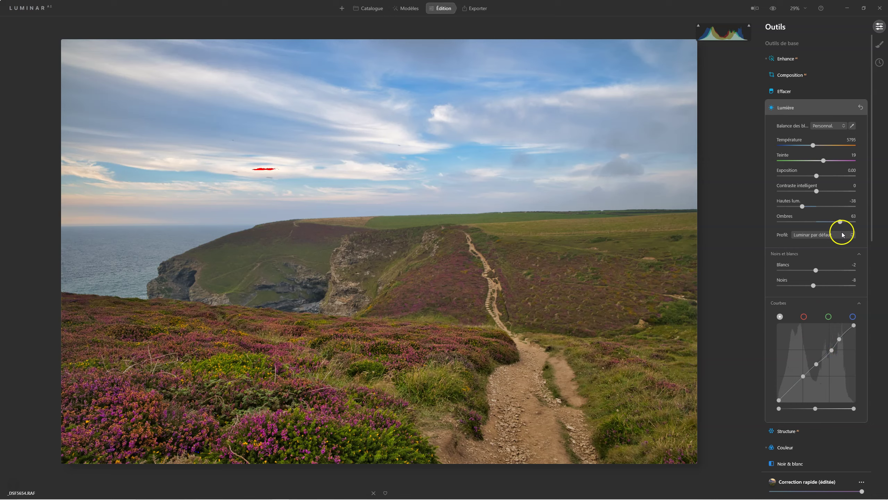
Set the whites to -47, compare the photo with its original version and close the Lumière tool
double_click(818, 270)
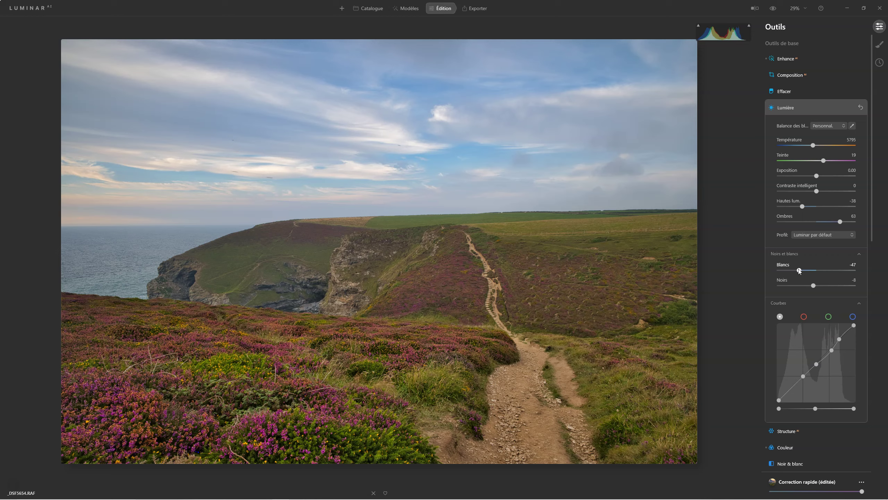
left_click(774, 9)
left_click(774, 9)
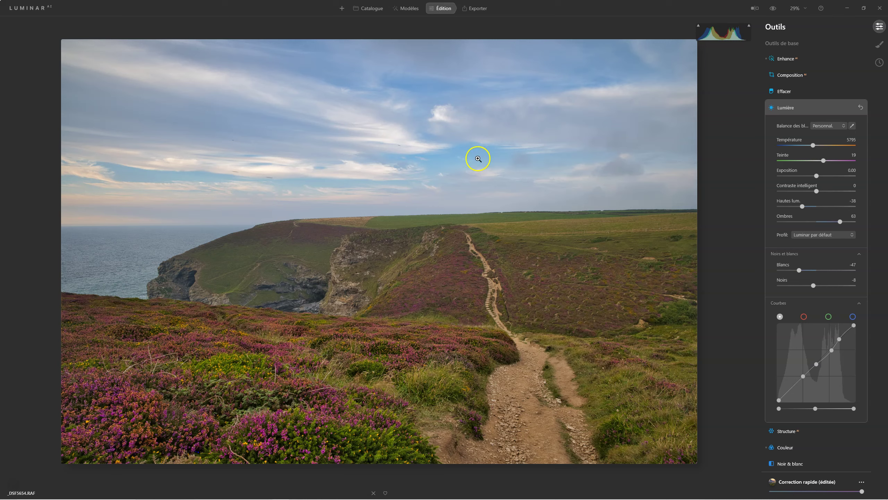
left_click(792, 111)
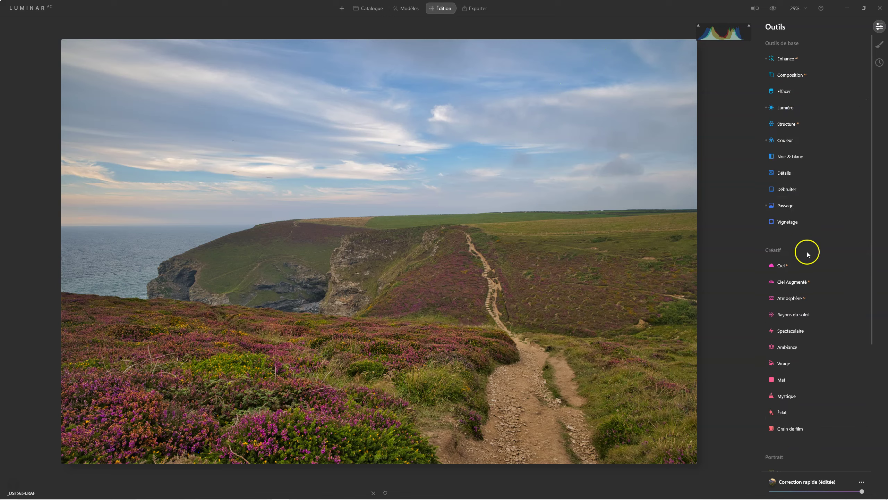
Set the blue luminance to -32 in the Couleur tool's HSL (TSL) adjustments
left_click(787, 140)
left_click(777, 213)
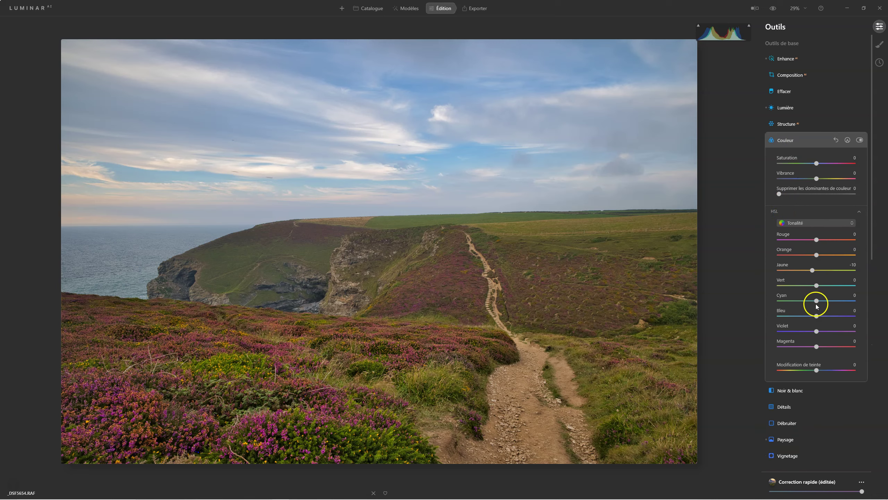
left_click(810, 223)
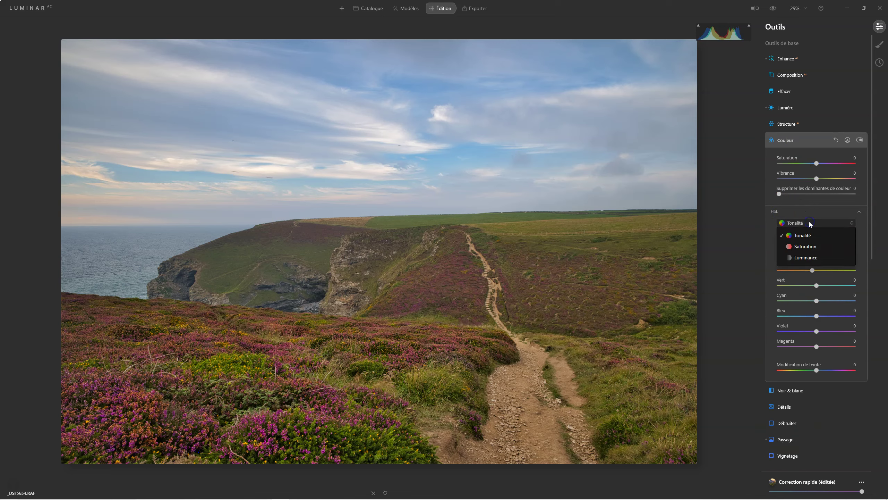
left_click(807, 257)
left_click(818, 317)
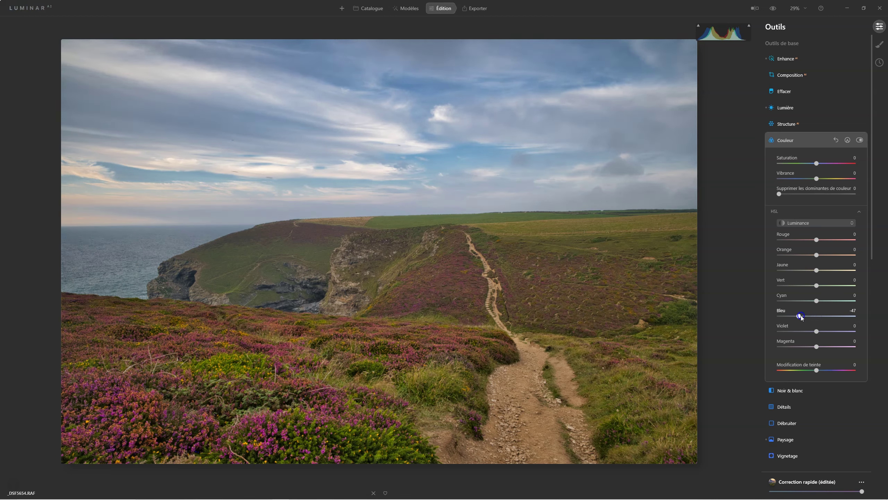
left_click_drag(804, 316, 811, 318)
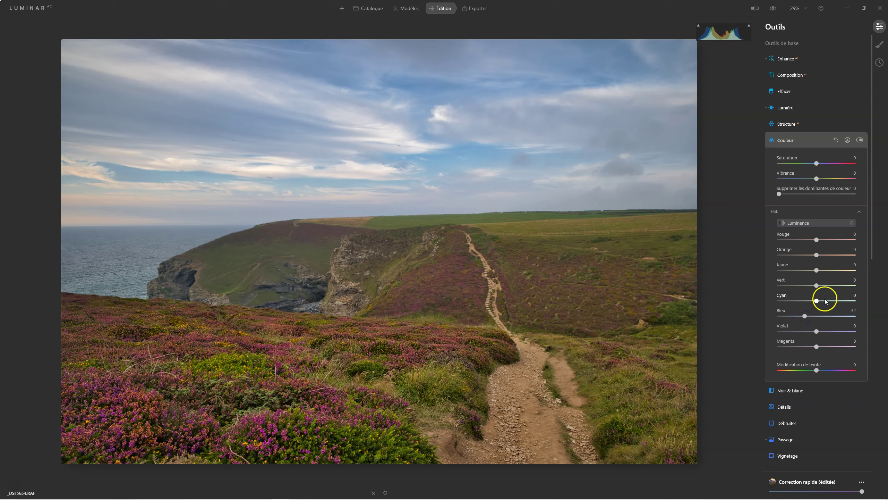
Switch the per-color adjustments to saturation and slightly increase the blue saturation
left_click(821, 224)
left_click(806, 247)
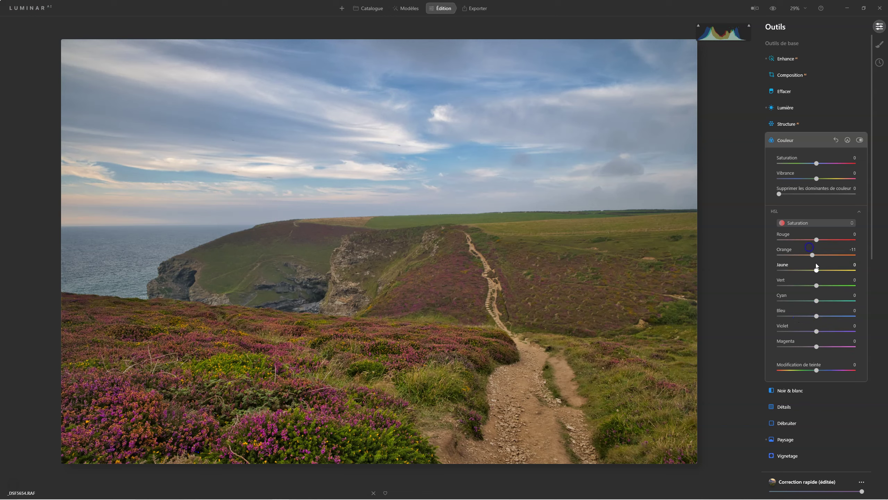
left_click_drag(816, 316, 818, 316)
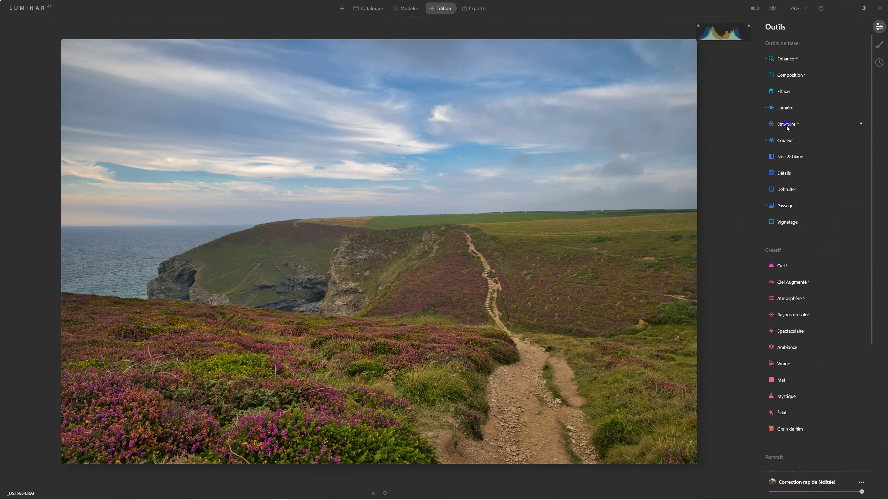
Set the Structure amount to 38 with boost left at 0, and open the tool's paint mask options
left_click(787, 125)
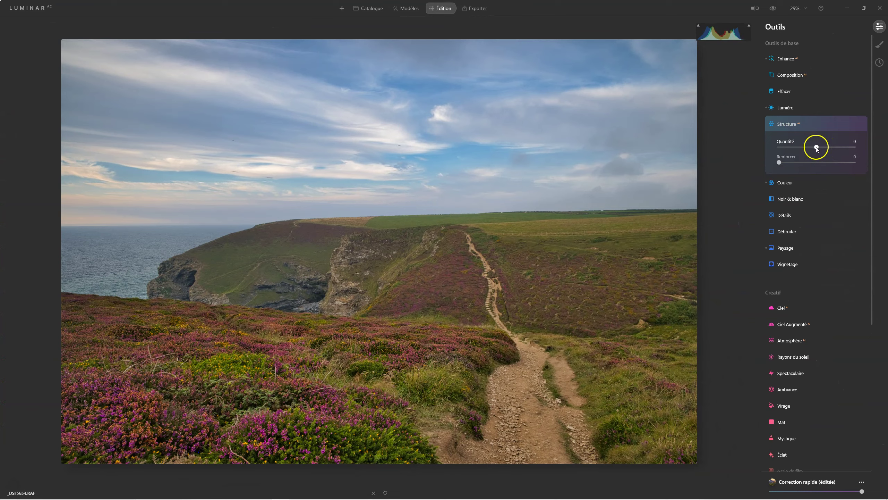
left_click_drag(817, 147, 820, 148)
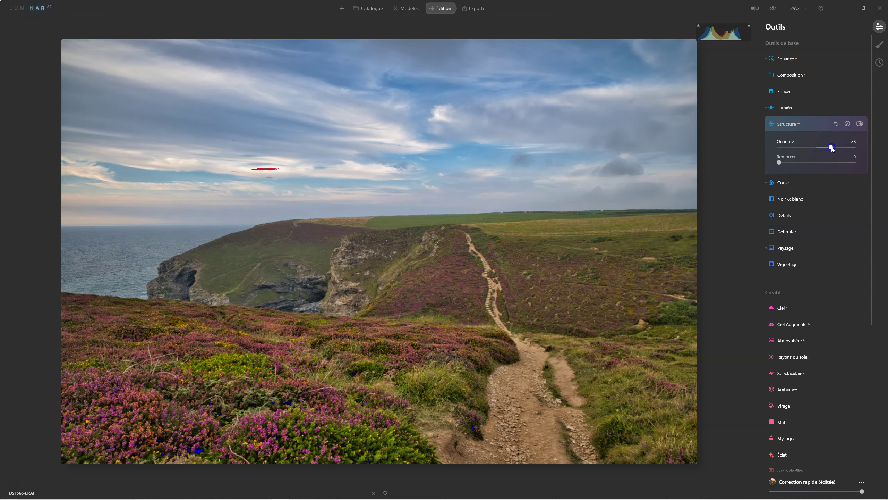
left_click(809, 163)
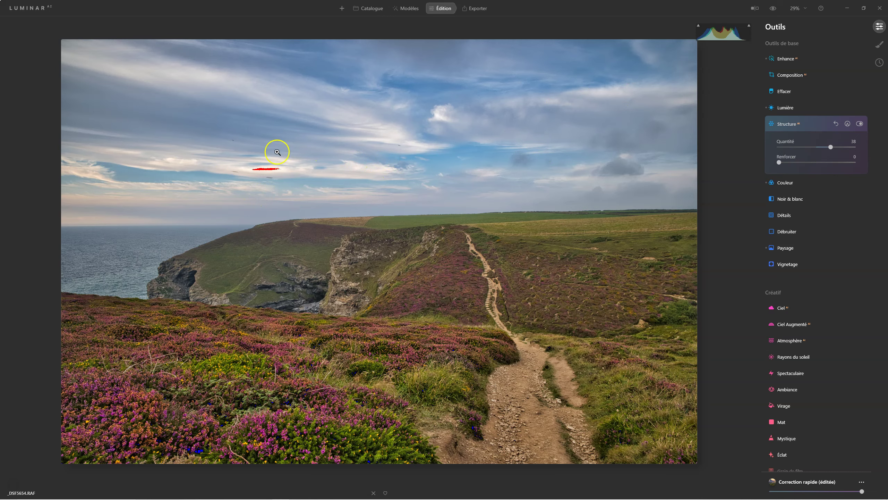
left_click(847, 124)
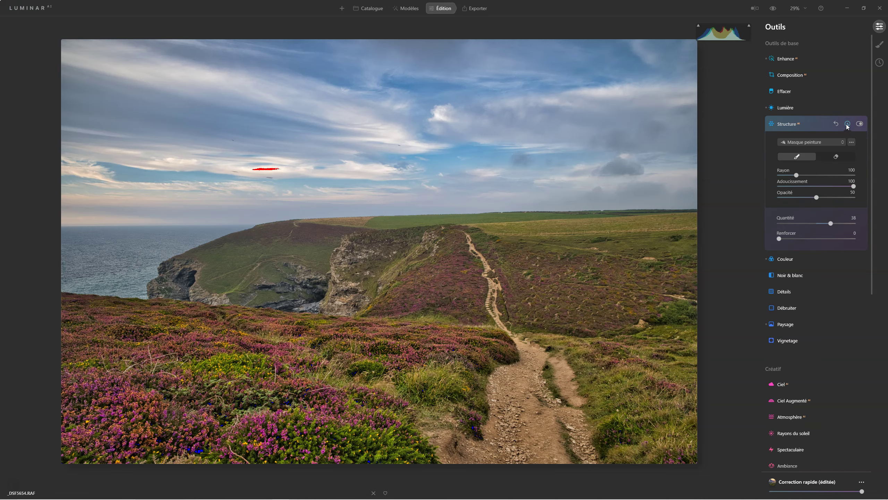
Erase the Structure mask across the sky, using the eraser at radius 256, softness 100 and opacity 100
left_click(835, 157)
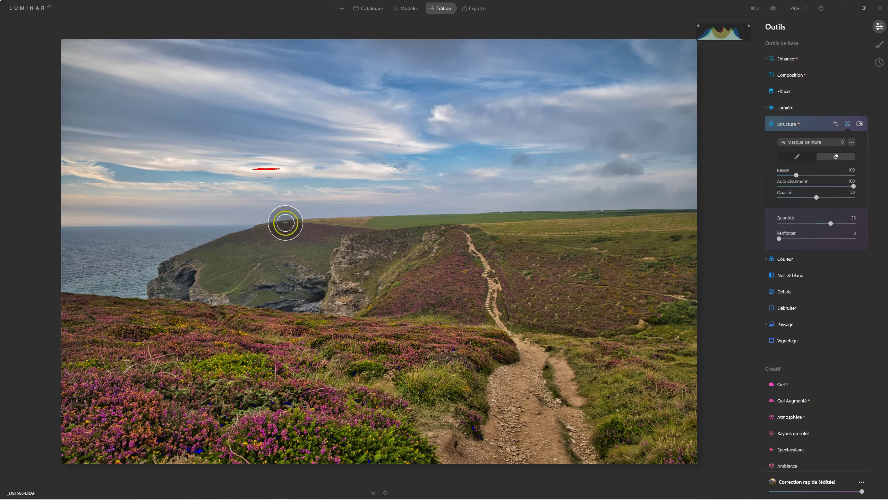
left_click(280, 169)
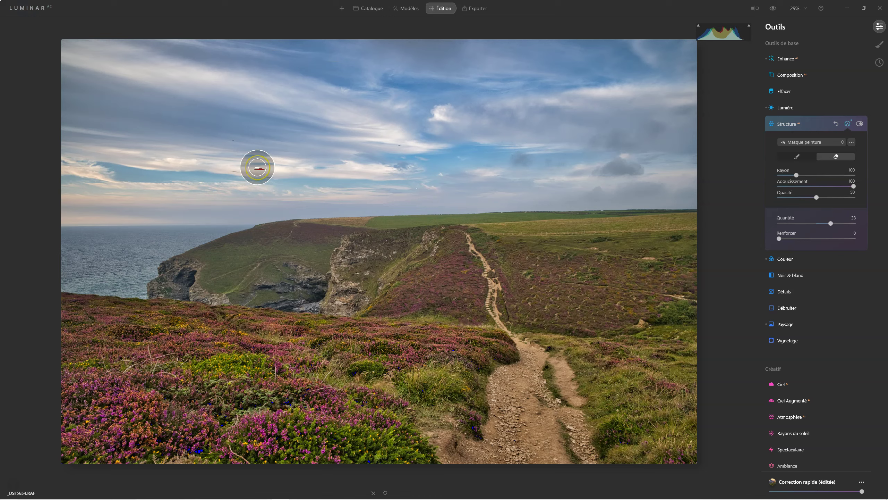
scroll(257, 167, "up", 4)
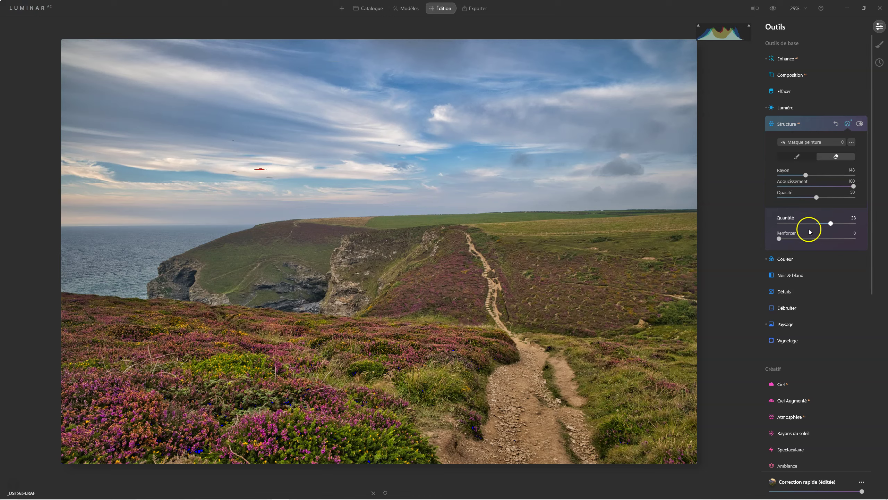
left_click_drag(816, 197, 877, 198)
scroll(111, 77, "up", 5)
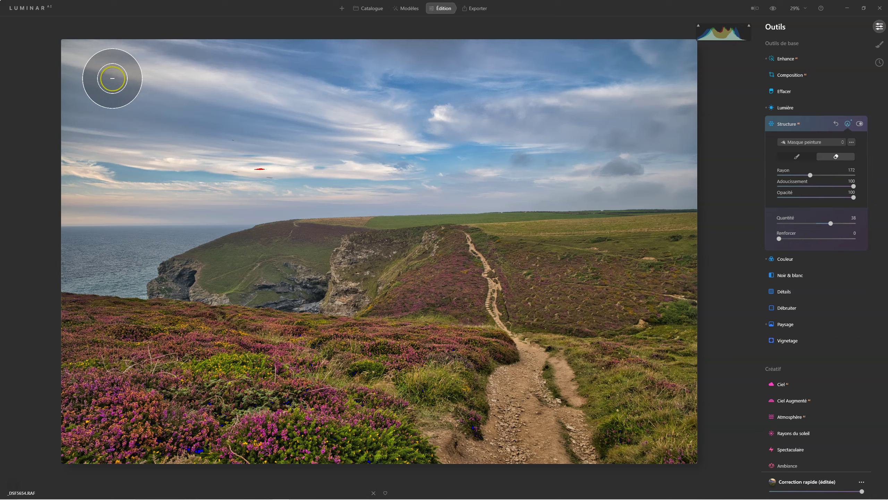
scroll(109, 78, "up", 4)
mouse_move(69, 59)
left_mouse_down()
mouse_move(237, 99)
mouse_move(395, 81)
mouse_move(131, 76)
mouse_move(569, 73)
mouse_move(708, 59)
mouse_move(152, 127)
mouse_move(113, 145)
mouse_move(258, 154)
mouse_move(650, 142)
mouse_move(703, 125)
mouse_move(542, 165)
mouse_move(294, 154)
mouse_move(88, 179)
mouse_move(307, 172)
mouse_move(393, 154)
mouse_move(553, 149)
mouse_move(656, 161)
mouse_move(496, 167)
left_mouse_up()
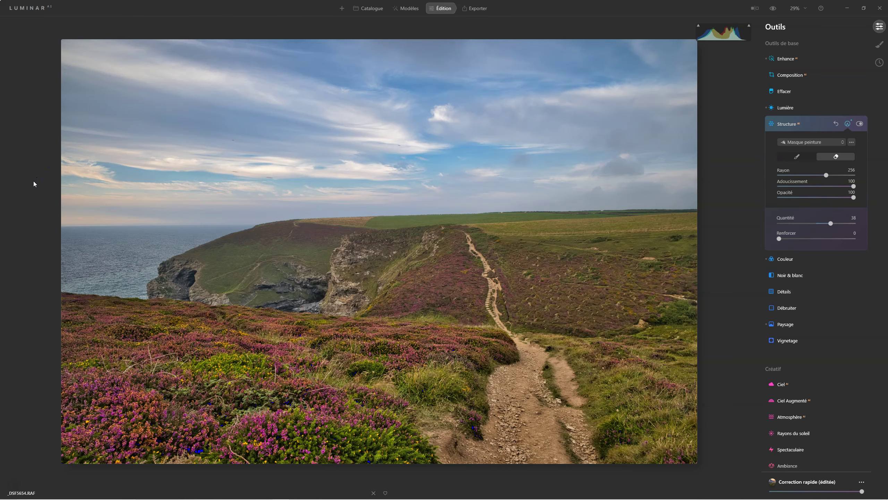
left_click(727, 195)
Erase the Structure mask over the lower-left foreground flowers and close the mask options
left_click(195, 418)
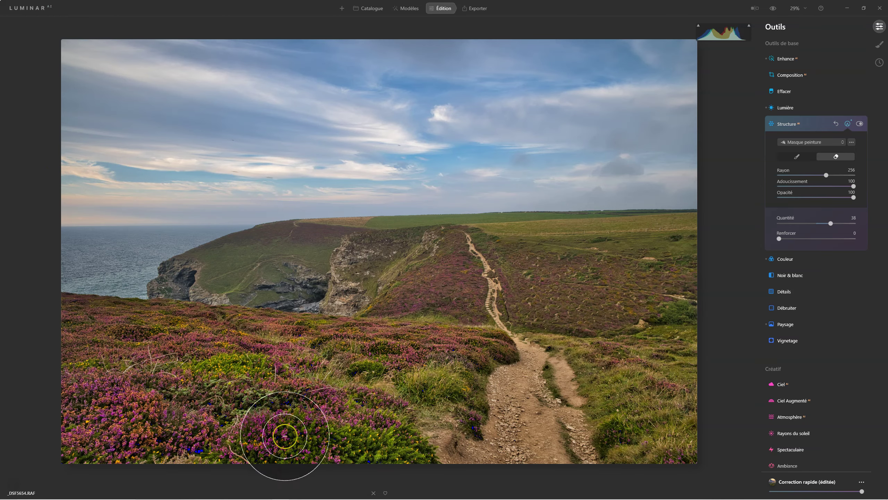
left_click(196, 466)
left_click(849, 123)
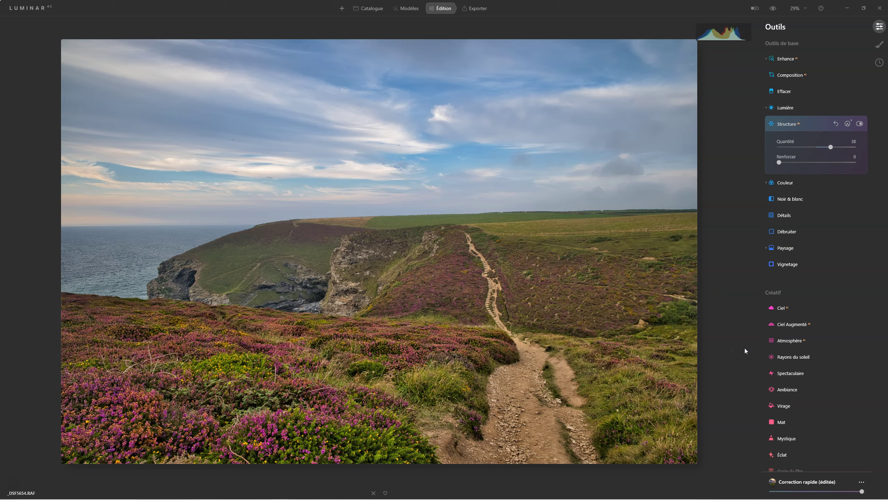
Compare the edited photo with its original version several times
left_click(773, 8)
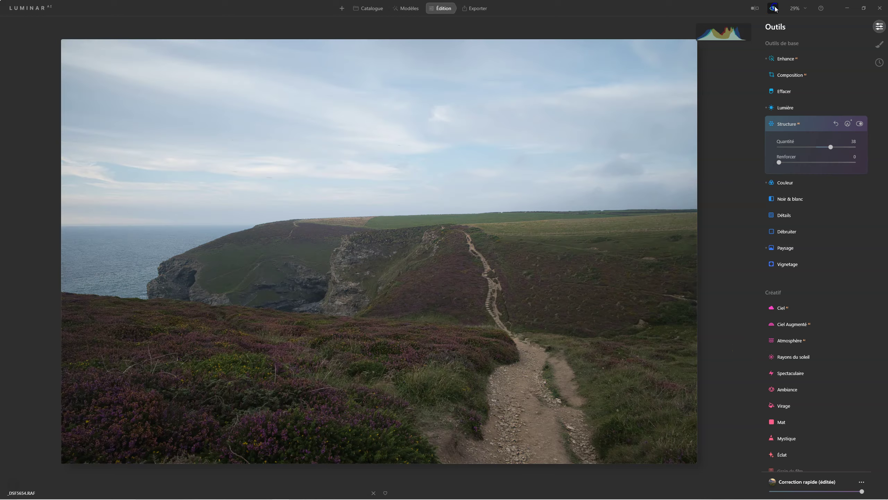
left_click(773, 8)
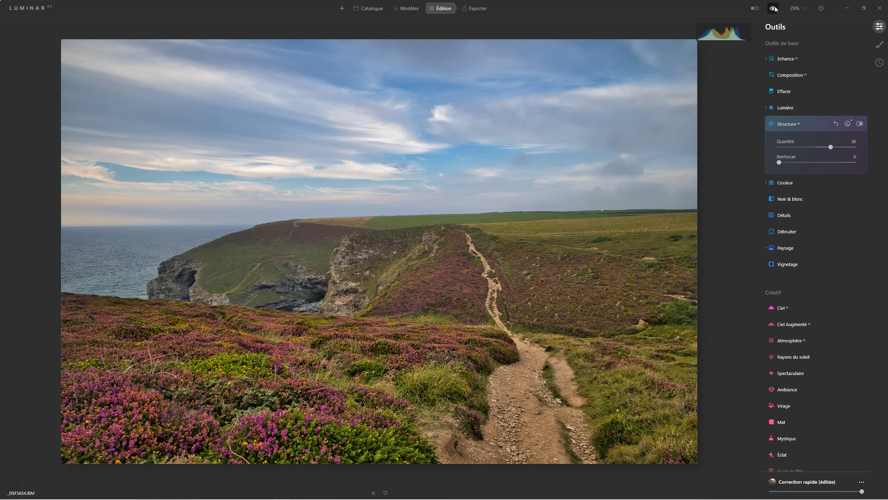
left_click(774, 9)
left_click(774, 8)
left_click(773, 8)
left_click(774, 8)
left_click(774, 9)
left_click(773, 8)
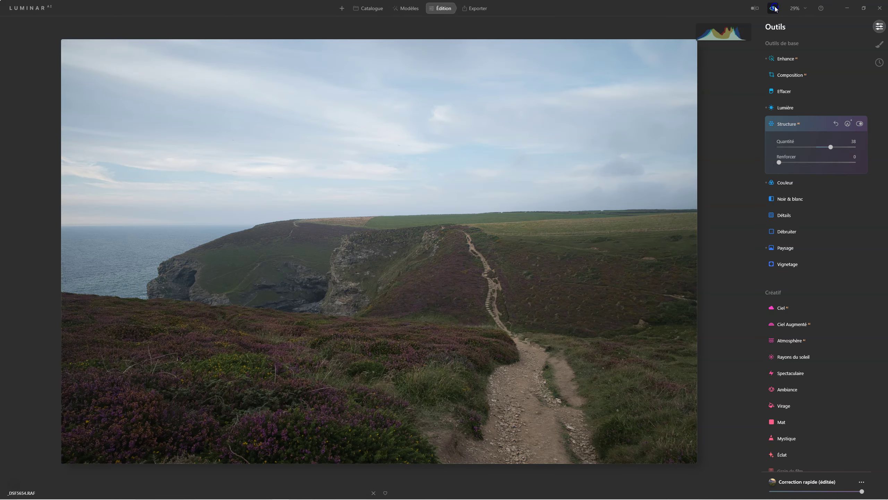
left_click(773, 8)
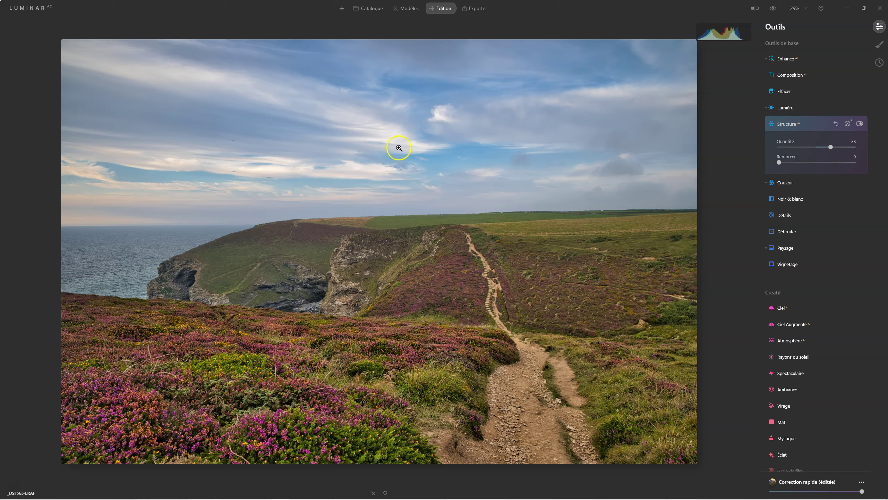
Remove three spots from the clouds on the left side of the sky with the Effacer tool at brush radius 20
left_click(784, 91)
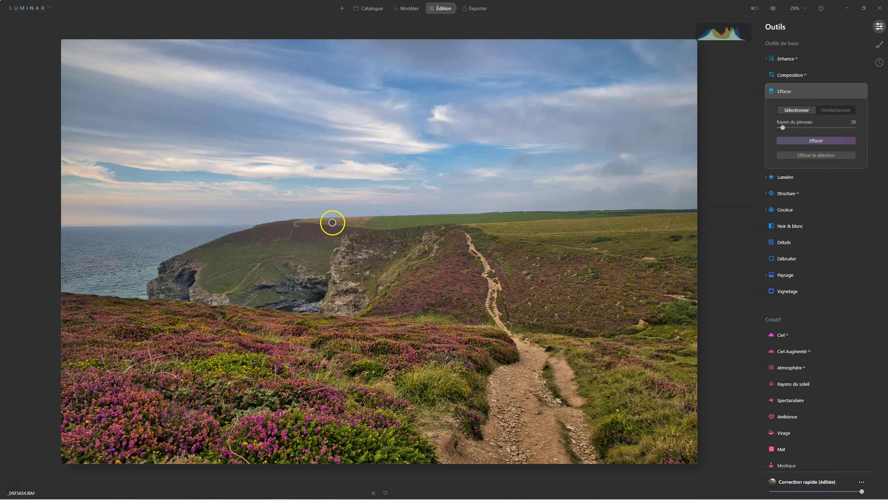
left_click(233, 140)
left_click_drag(238, 172, 240, 171)
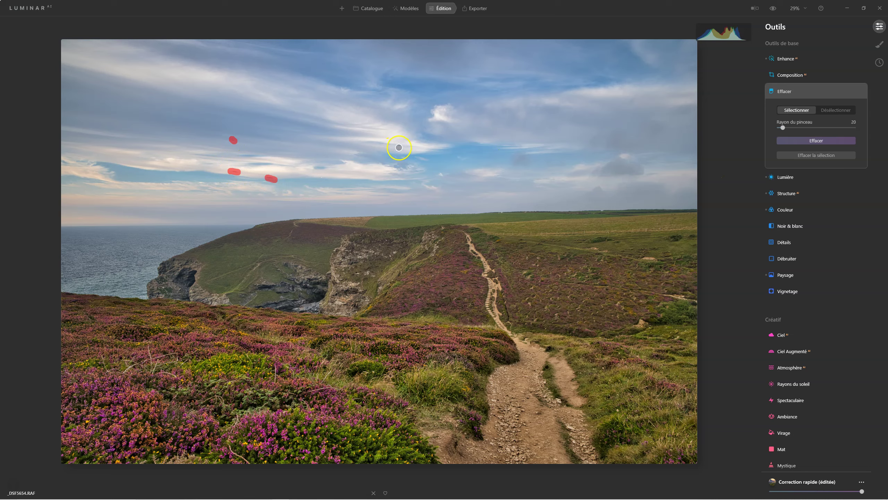
left_click(812, 141)
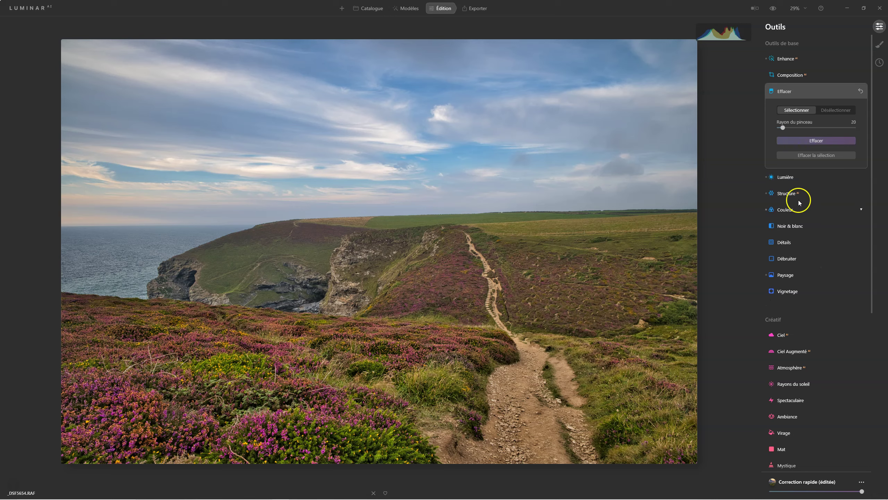
Set the overall saturation to -20 and vibrance to 25 in the Couleur tool, compare with the original and close the tool
left_click(785, 209)
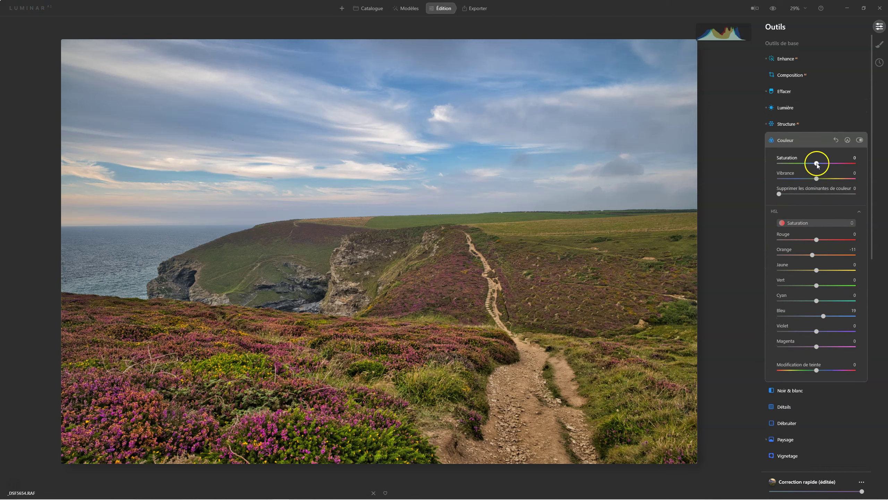
left_click(817, 164)
left_click_drag(809, 164, 827, 179)
left_click(818, 179)
left_click(808, 164)
left_click_drag(807, 164, 808, 165)
left_click(796, 198)
left_click(773, 8)
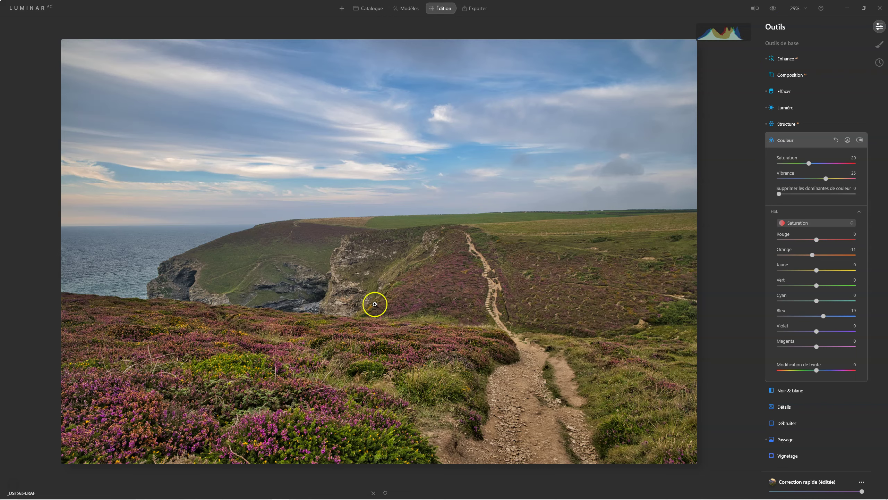
left_click(785, 140)
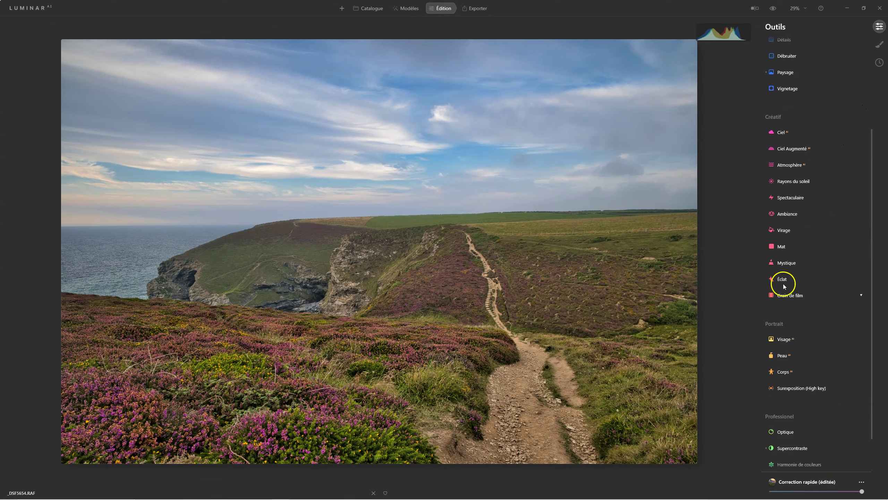
Darken the hillside to the right of the path with the Densité +/densité - tool at intensity 7
scroll(783, 290, "down", 1)
left_click(801, 437)
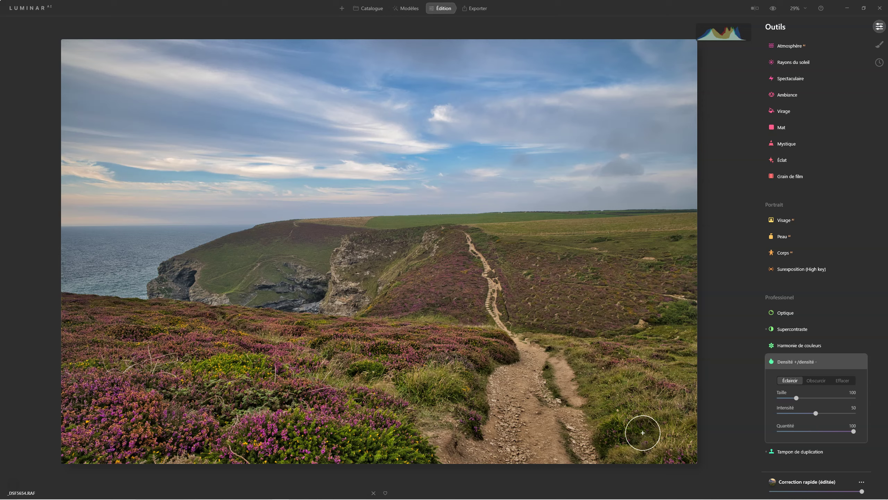
left_click_drag(808, 412, 783, 413)
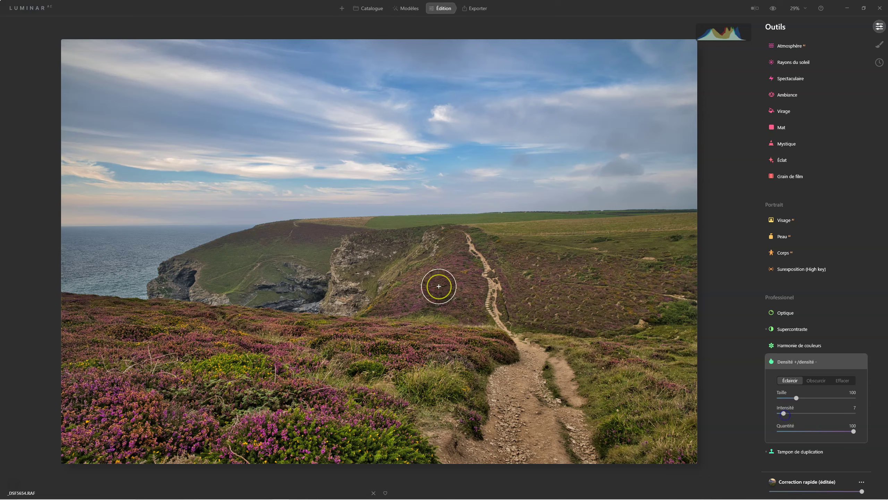
left_click(816, 380)
left_click_drag(607, 243, 670, 241)
Reduce the density brush and lighten the distant path and the rocky cliff face at size 28
left_click(790, 380)
key("bracketleft")
key("bracketleft")
key("bracketleft")
key("bracketleft")
key("bracketleft")
key("bracketleft")
key("bracketleft")
left_click_drag(491, 269, 492, 287)
left_click_drag(782, 398, 789, 398)
left_click_drag(339, 289, 341, 295)
Try darkening spots on the slope between the cliff and the path, and undo the strokes
left_click(816, 380)
left_click(375, 262)
key("ctrl+z")
key("ctrl+z")
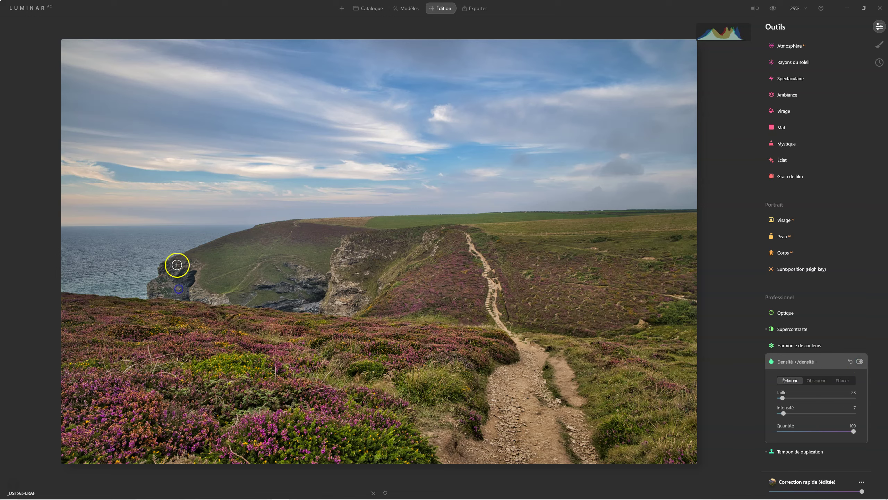
left_click(415, 251)
key("bracketright")
key("bracketright")
key("ctrl+z")
Compare the photo with and without the Densité +/densité - retouching
left_click(859, 361)
left_click(859, 361)
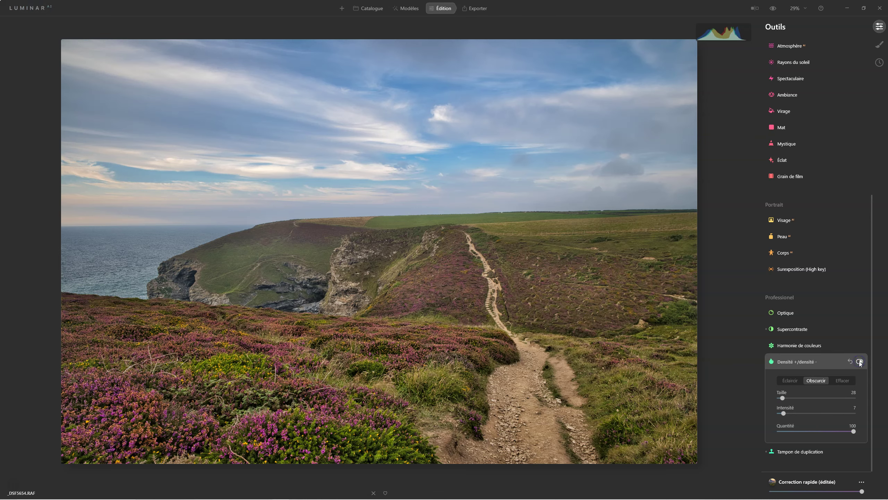
left_click(859, 361)
left_click(859, 361)
left_click(859, 361)
left_click(859, 362)
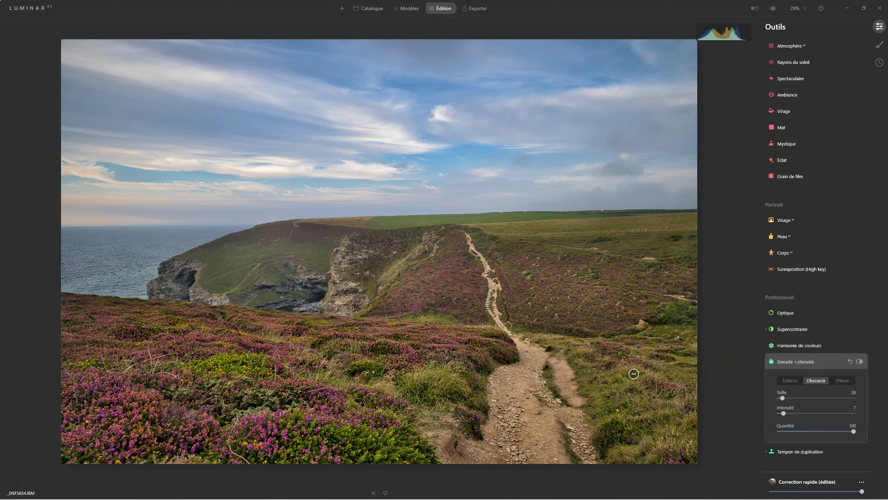
Apply the Mystique effect with quantity 68, shadows 33 and smoothing -62, and expand its color options
scroll(787, 217, "up", 2)
left_click(786, 217)
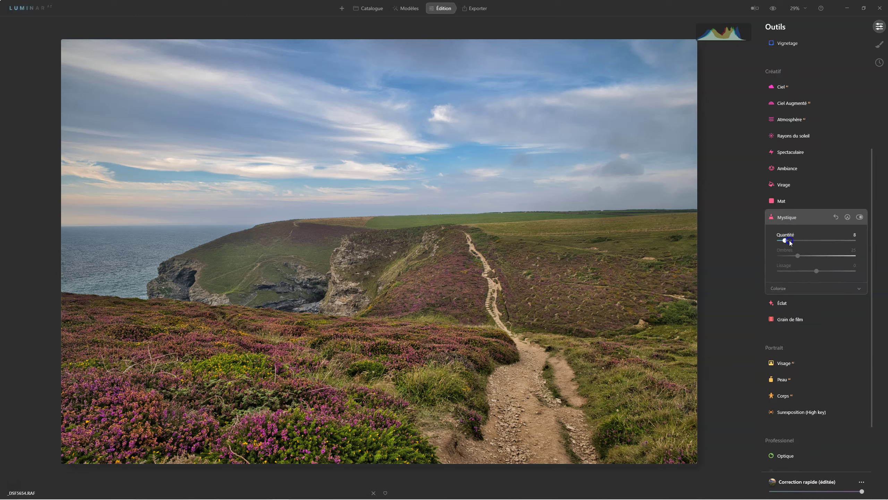
left_click_drag(818, 243, 791, 256)
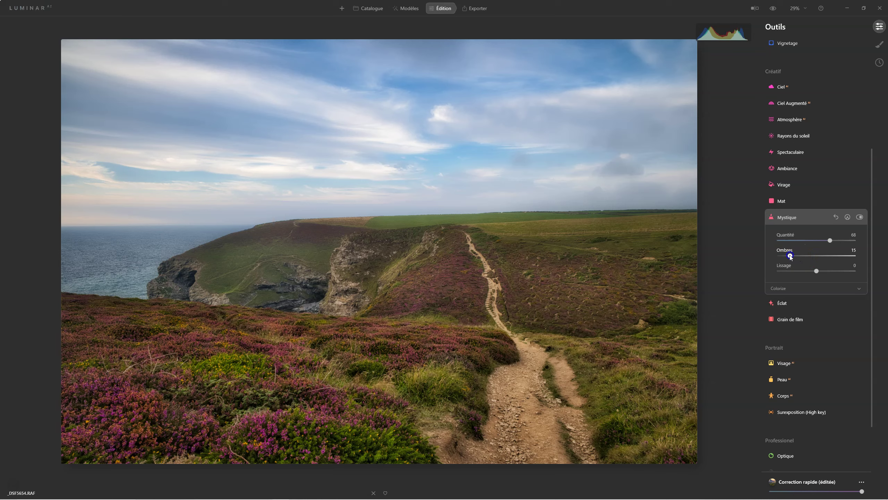
left_click(783, 287)
left_click(816, 270)
left_click_drag(816, 272, 793, 272)
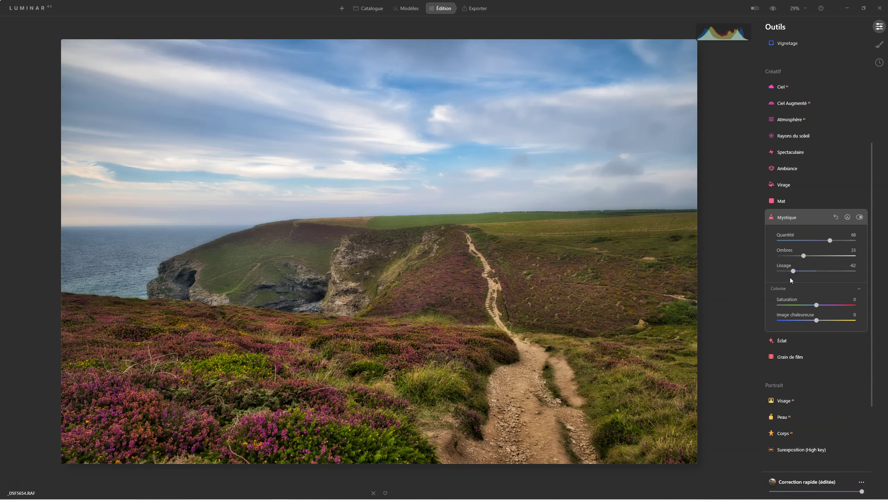
Limit the Mystique effect to the sky with a horizontal gradient mask (Masque dégradé) centered just above the horizon
left_click(846, 217)
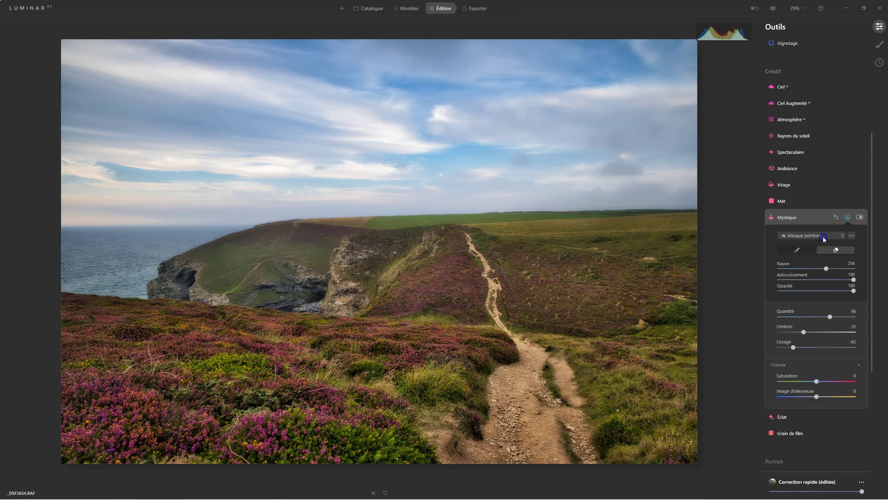
left_click(830, 235)
left_click(818, 228)
left_click_drag(433, 55, 430, 174)
left_click_drag(430, 114, 425, 203)
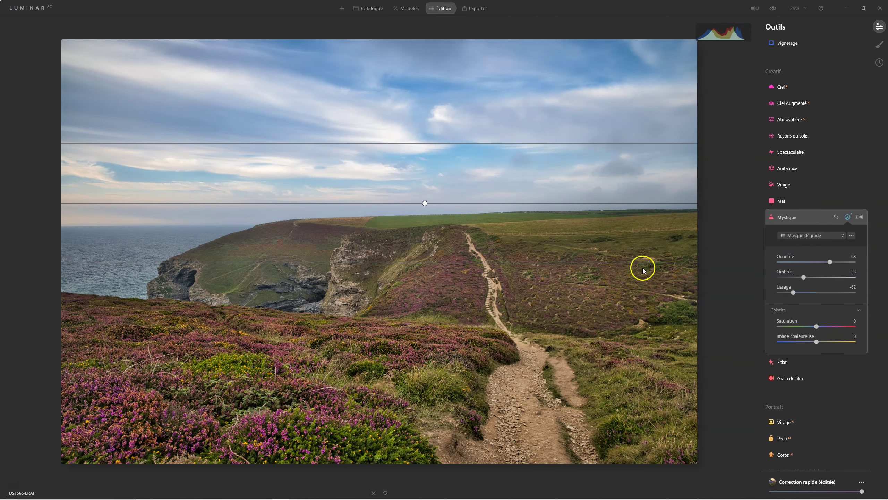
Compare the photo with and without the masked Mystique effect
left_click(859, 217)
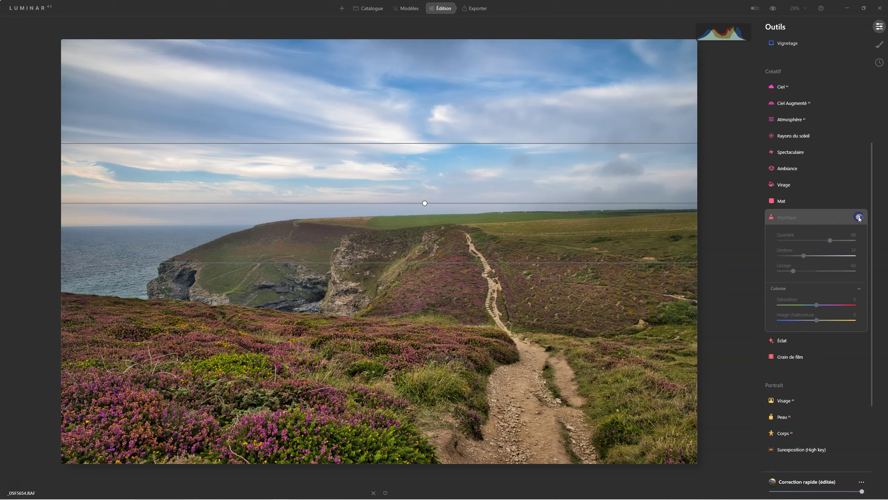
left_click(860, 217)
left_click(860, 217)
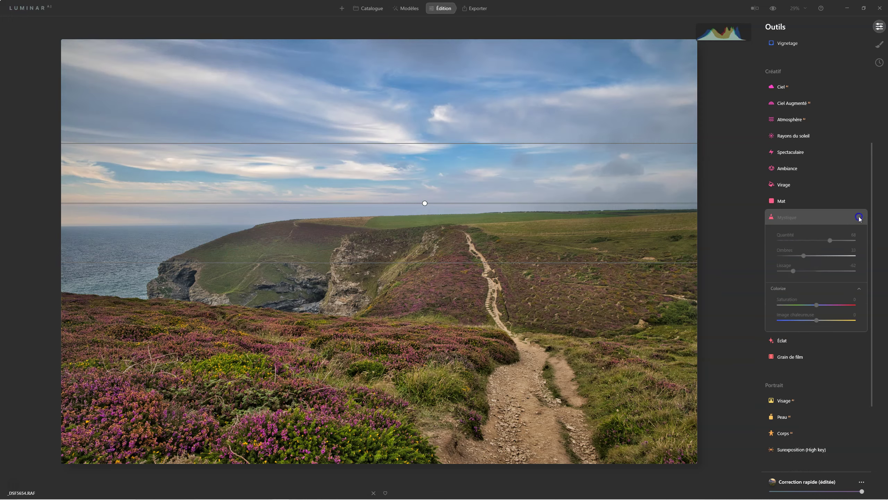
left_click(859, 217)
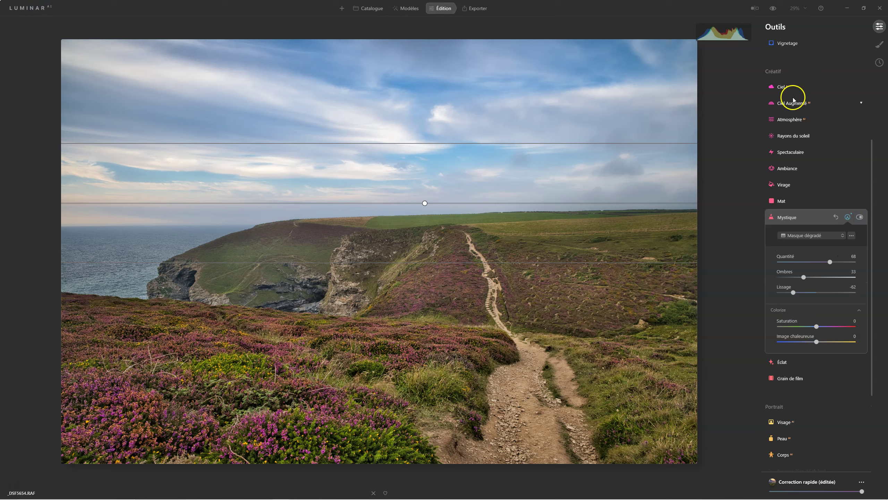
Add a vignette with quantity -46 and size 0, and set its advanced progressivity to 100
scroll(791, 93, "up", 5)
left_click(790, 222)
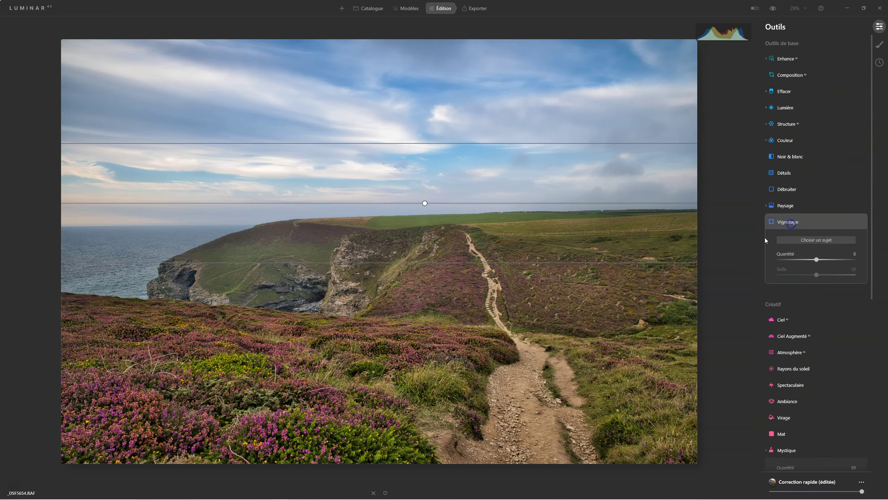
left_click(823, 240)
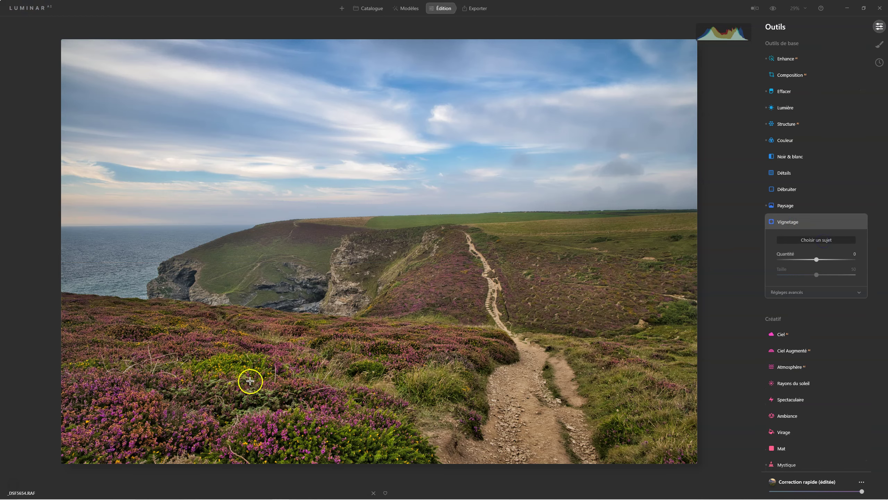
left_click_drag(825, 259, 688, 263)
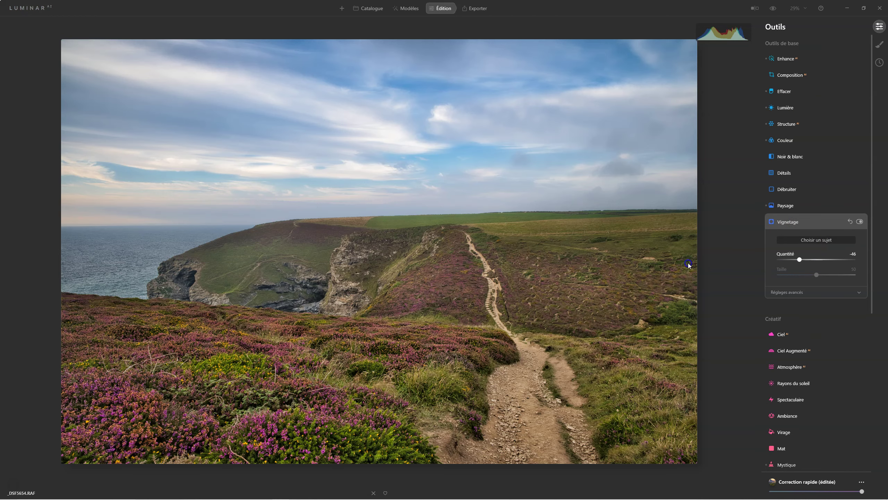
left_click(824, 291)
left_click_drag(816, 275, 810, 277)
left_click(818, 340)
left_click_drag(817, 336, 809, 324)
Raise the vignette's inner light and place its subject point on the lower-left foreground flowers
left_click_drag(779, 350, 795, 350)
left_click(816, 240)
left_click(182, 430)
left_click(323, 416)
left_click(113, 452)
Set the vignette quantity to -38, return its inner light to 0 and compare the photo with and without it
left_click_drag(780, 259, 802, 259)
left_click(860, 221)
left_click_drag(794, 351, 779, 351)
left_click(860, 221)
left_click(860, 221)
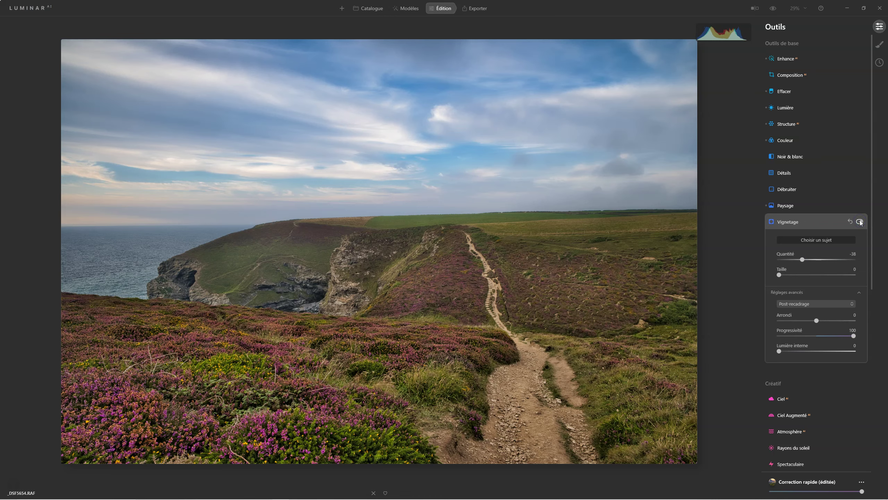
In the colour adjustments, set the green HSL saturation to -44 and the green hue (Tonalité) to -47
left_click(779, 139)
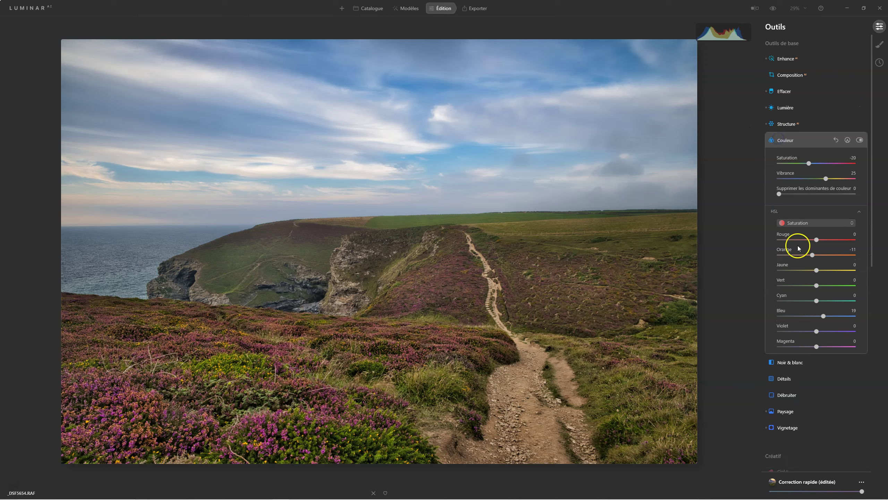
left_click_drag(816, 286, 811, 286)
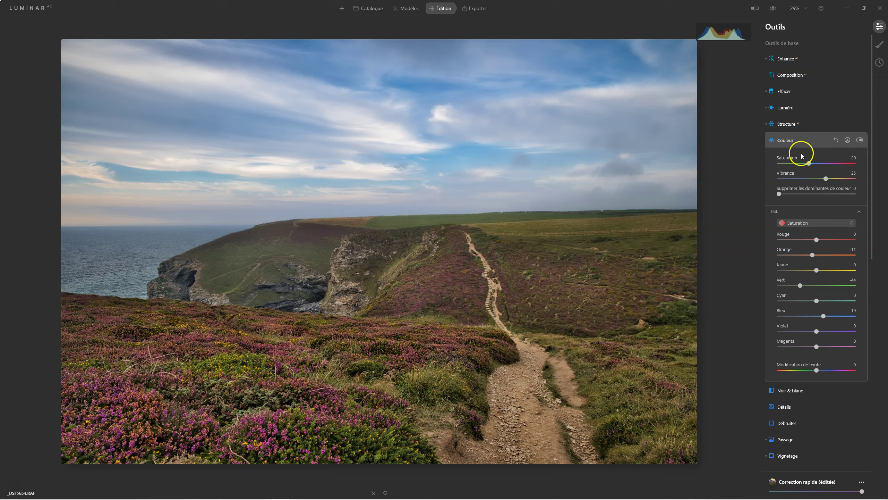
left_click(800, 223)
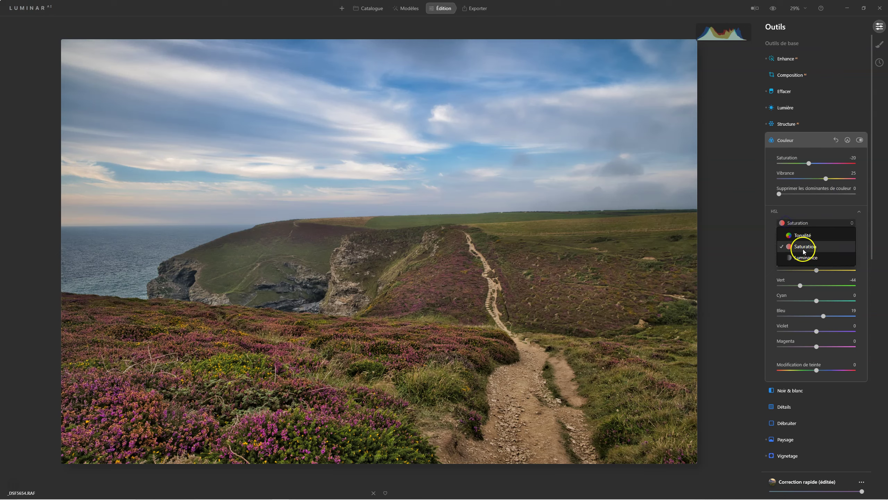
left_click(800, 236)
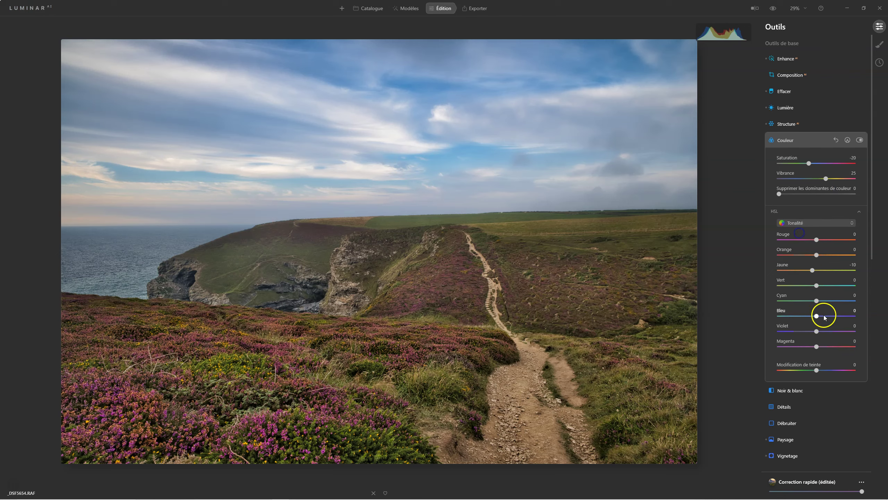
left_click(800, 286)
Set the red HSL saturation to 14
left_click(817, 239)
left_click(804, 222)
left_click(804, 242)
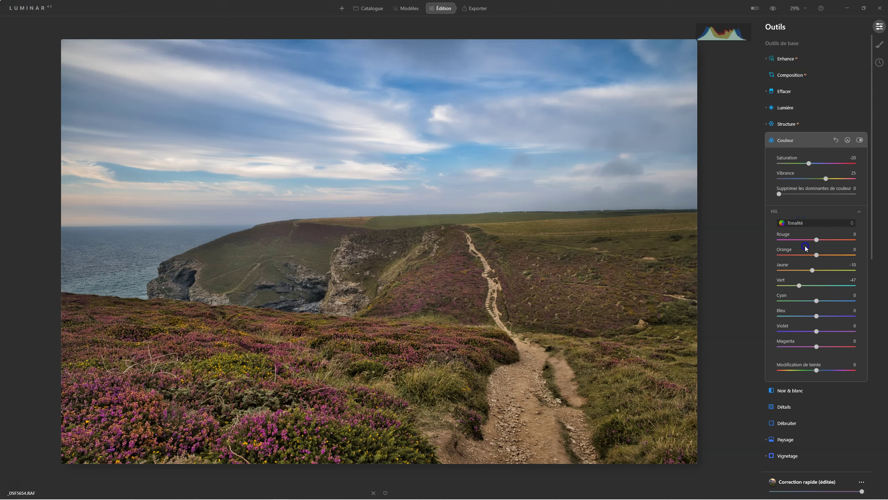
mouse_move(816, 241)
left_mouse_down()
mouse_move(801, 241)
mouse_move(818, 240)
left_mouse_up()
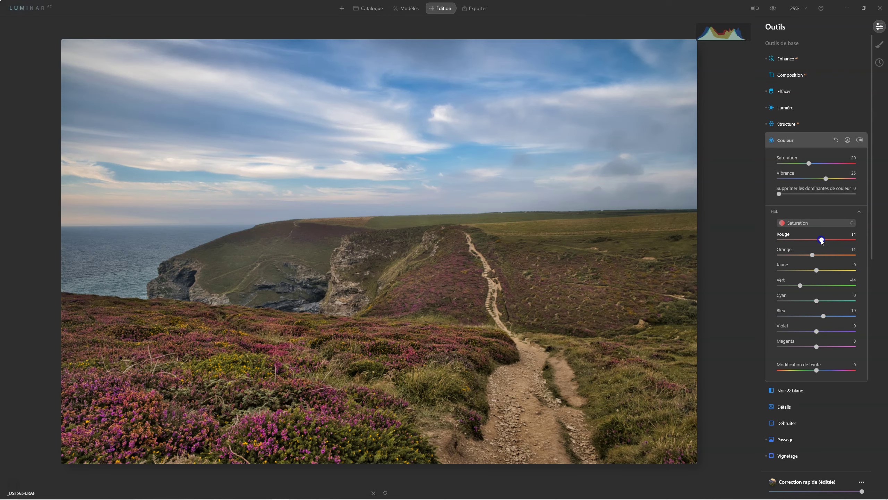
Set the red HSL luminance to -26 and close the colour adjustments
left_click(805, 222)
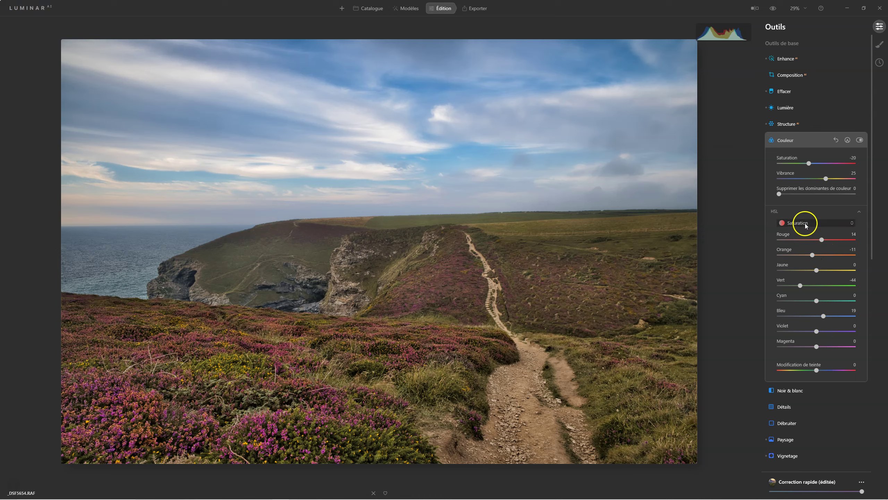
left_click(806, 257)
left_click_drag(813, 240, 810, 242)
left_click(809, 241)
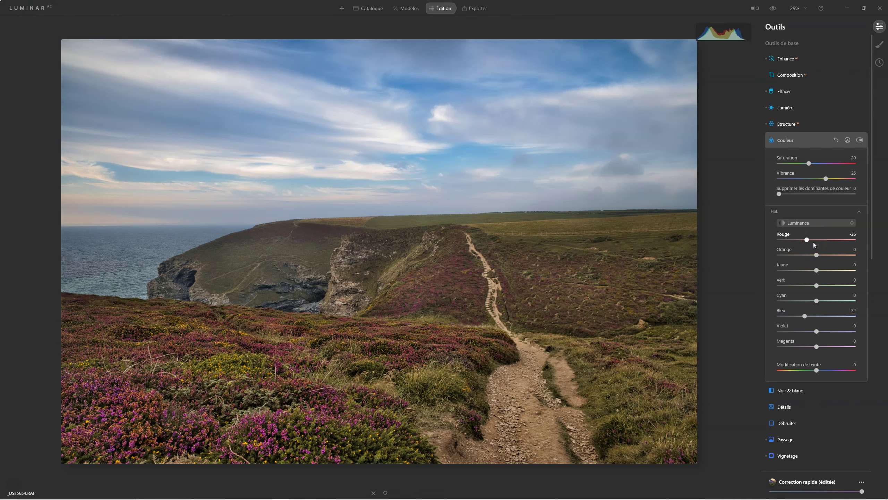
left_click(791, 143)
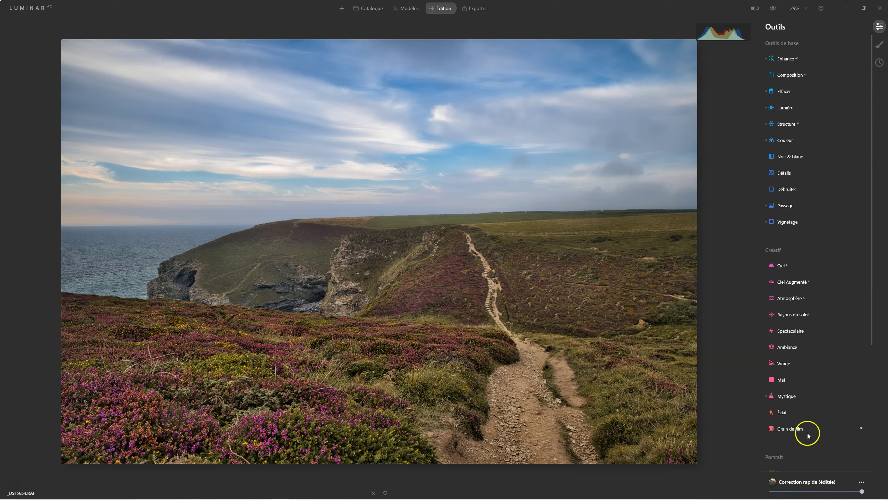
Try different overall intensities for the edited Correction rapide template and leave it at about four fifths
left_click_drag(861, 490, 811, 492)
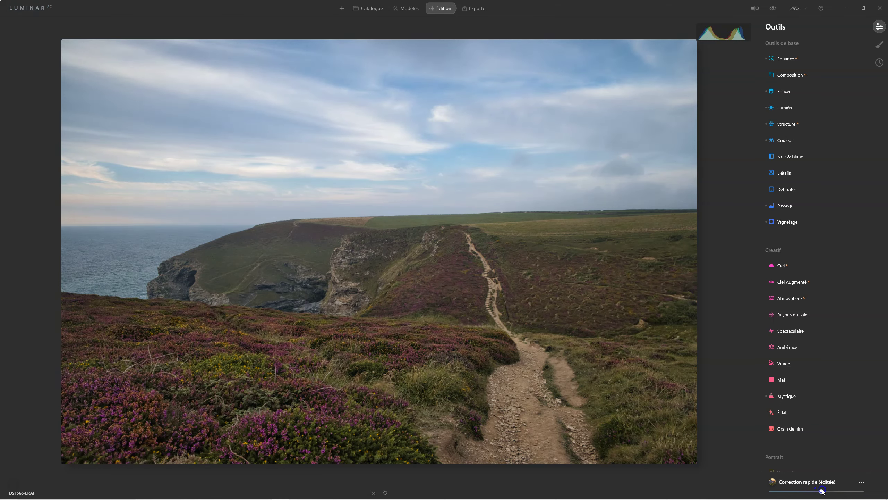
left_click_drag(822, 490, 875, 491)
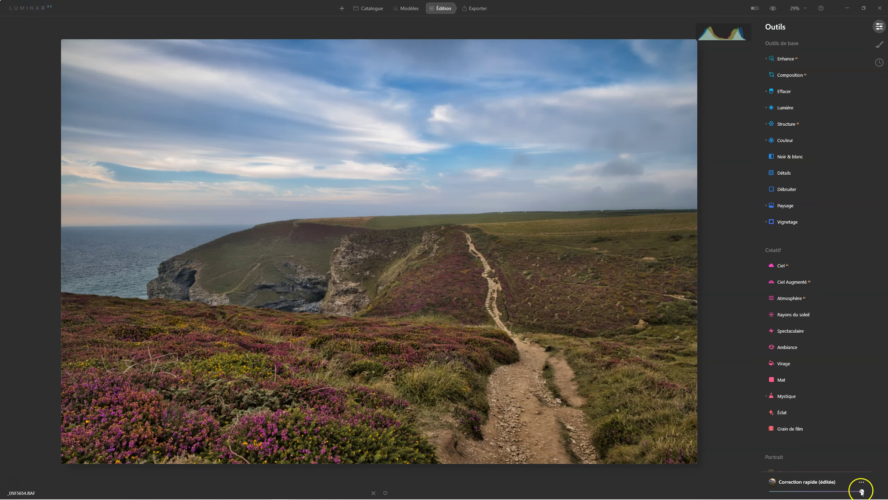
left_click_drag(827, 492, 840, 491)
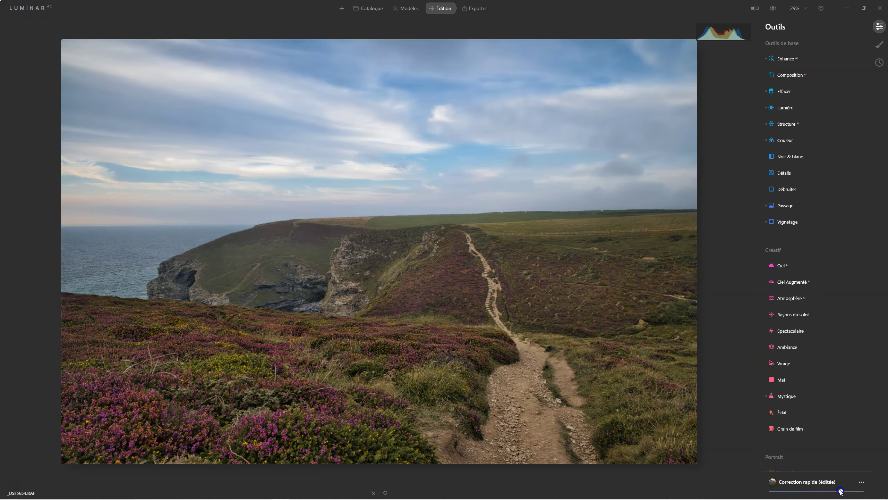
mouse_move(845, 491)
left_mouse_down()
mouse_move(871, 492)
mouse_move(831, 494)
mouse_move(869, 493)
mouse_move(830, 493)
mouse_move(854, 492)
mouse_move(845, 491)
left_mouse_up()
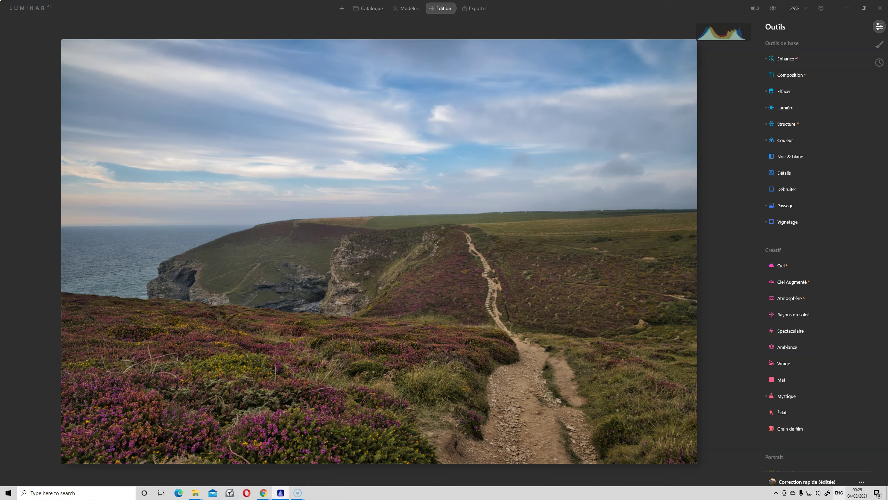
Compare the whole edited photo with the original
left_click(772, 10)
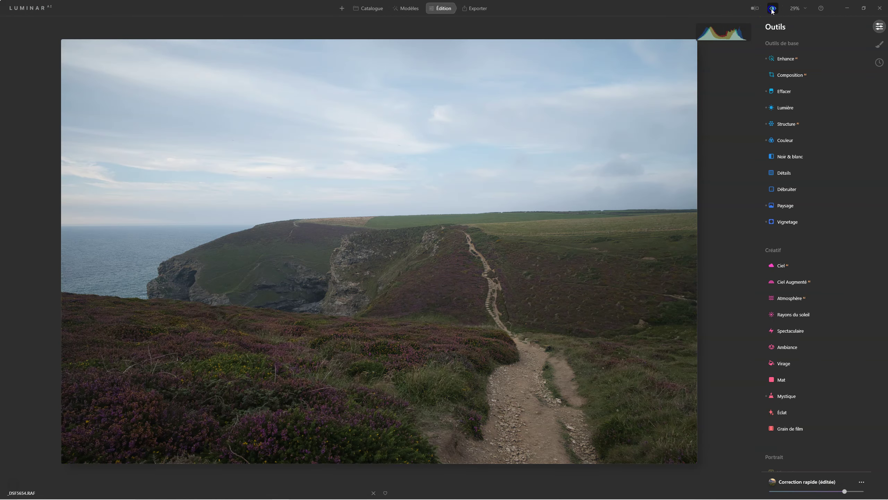
left_click(772, 9)
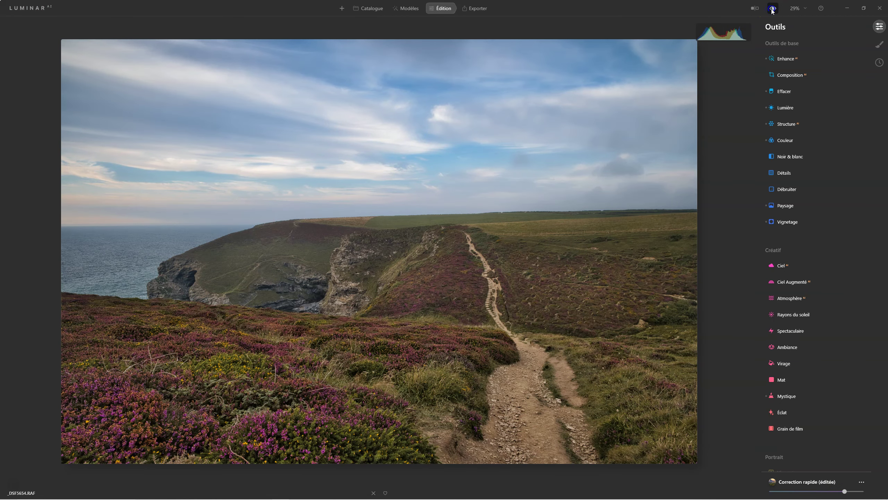
left_click(772, 10)
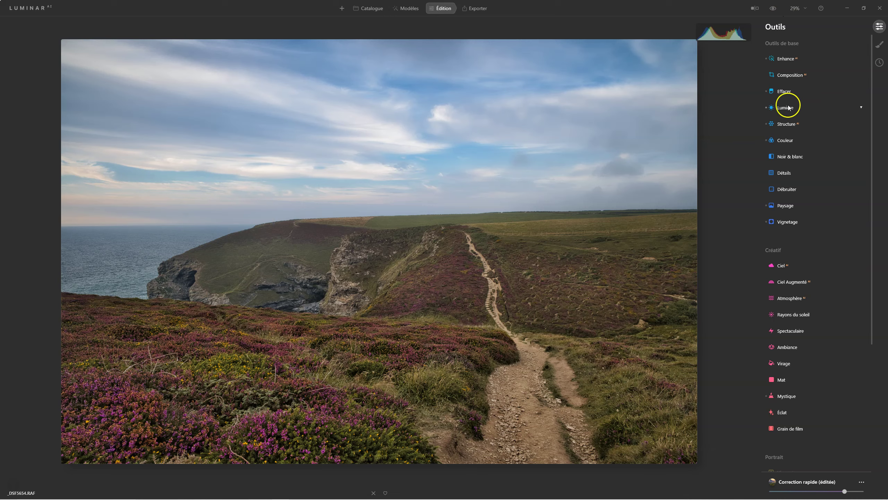
Add a Brouillard atmosphere with quantity 37, compare the photo with and without it, and try a lower clarity before returning it to 100
left_click(793, 298)
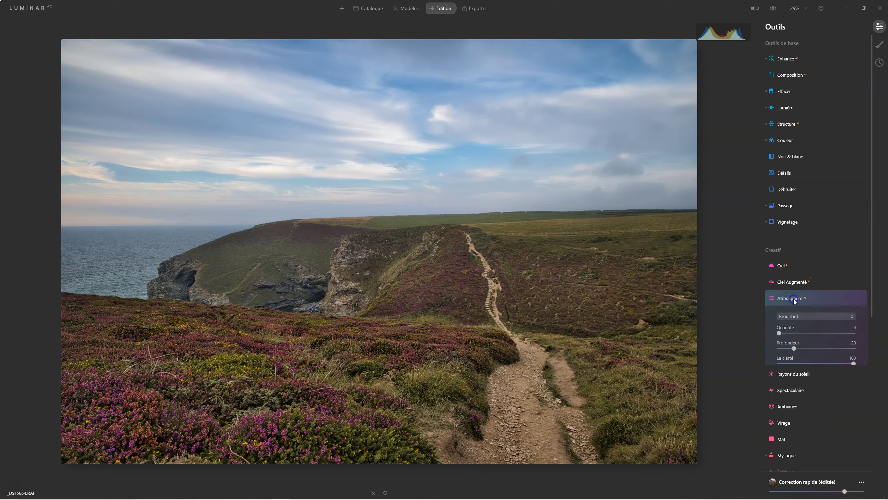
scroll(803, 218, "down", 3)
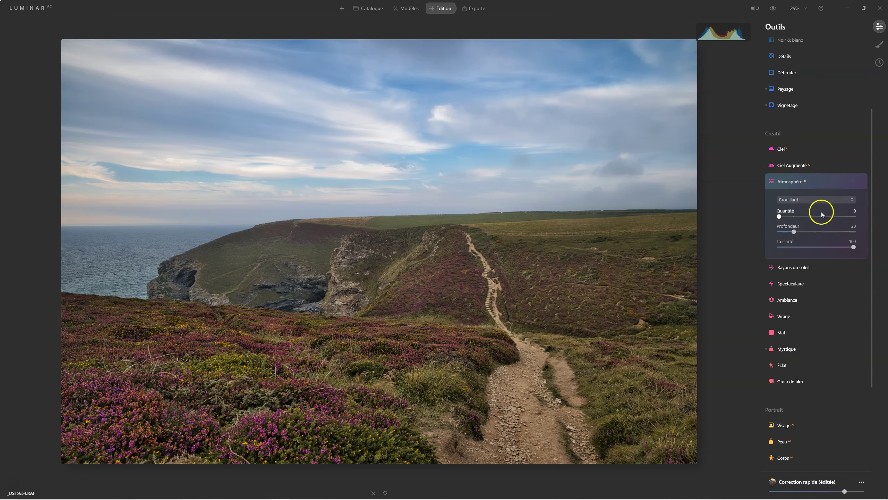
left_click_drag(778, 216, 806, 216)
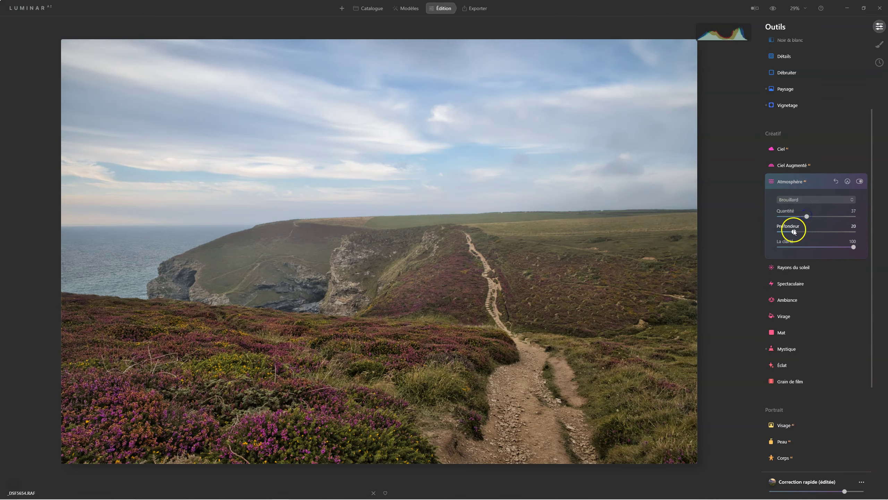
left_click(860, 181)
left_click(860, 180)
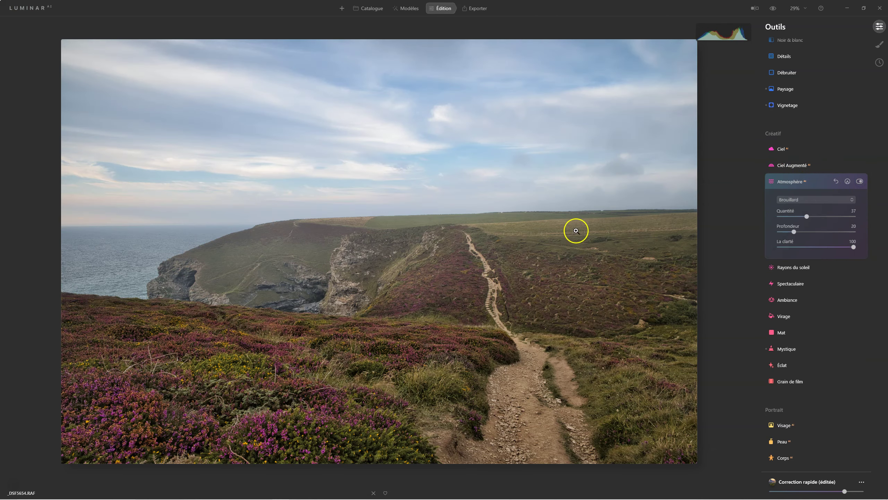
left_click(844, 247)
mouse_move(843, 247)
left_mouse_down()
mouse_move(773, 249)
mouse_move(853, 247)
left_mouse_up()
Try the Niveaux de brouillard and Brume atmosphere types, finishing on Brume sèche
left_click(820, 199)
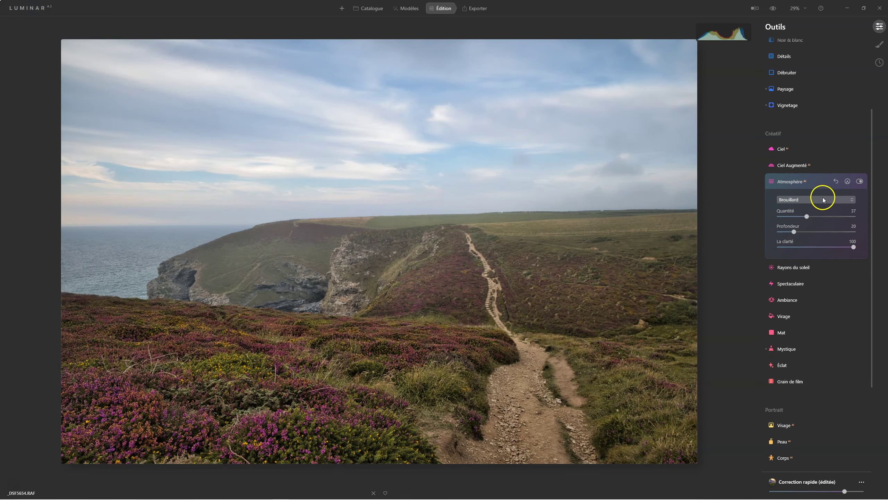
left_click(809, 222)
left_click(810, 201)
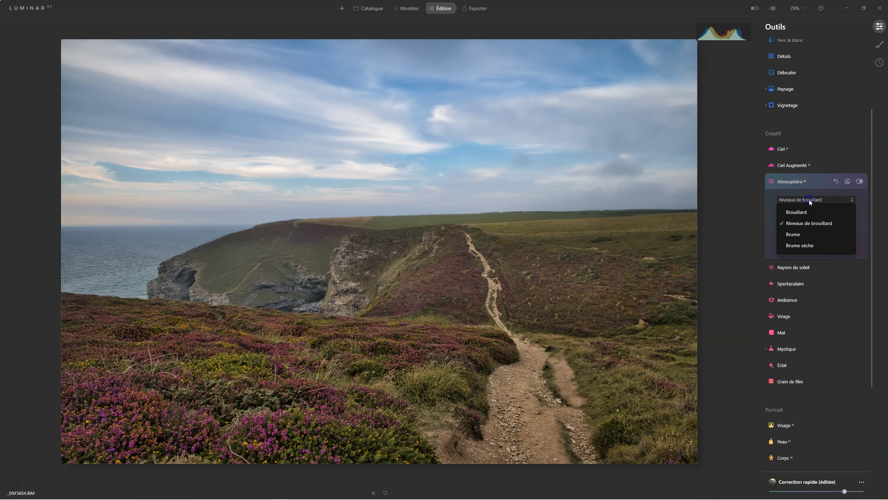
left_click(807, 233)
left_click(804, 200)
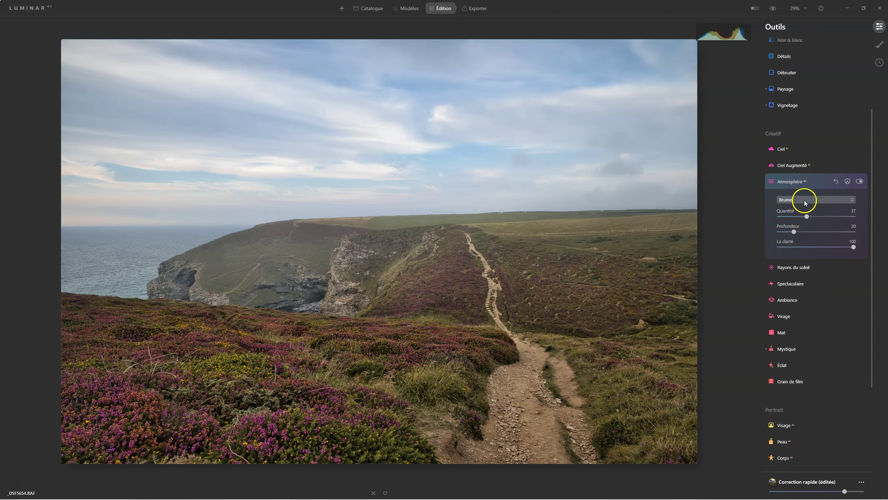
left_click(809, 245)
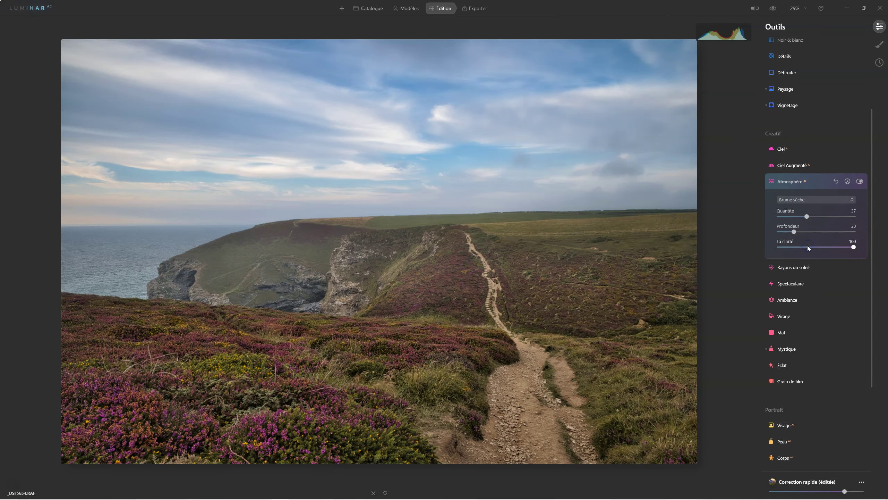
Raise the Brume sèche quantity to 68 and compare the photo with and without the haze
left_click_drag(807, 216, 830, 217)
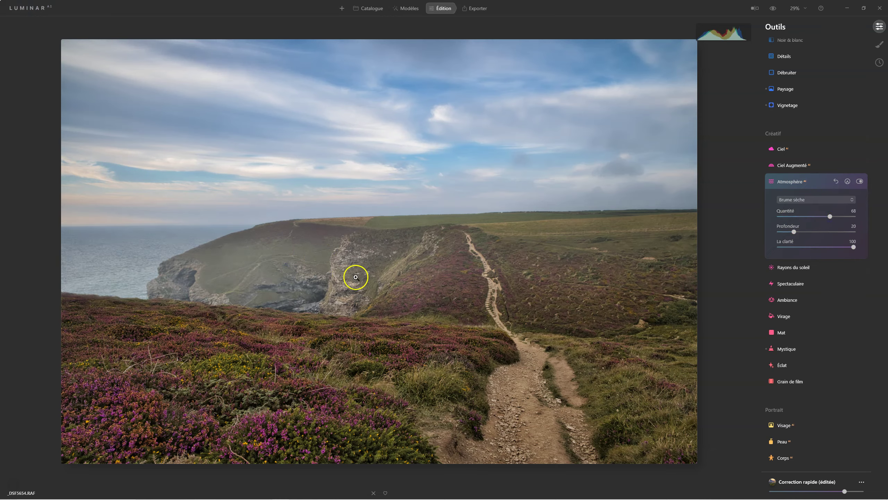
left_click(860, 182)
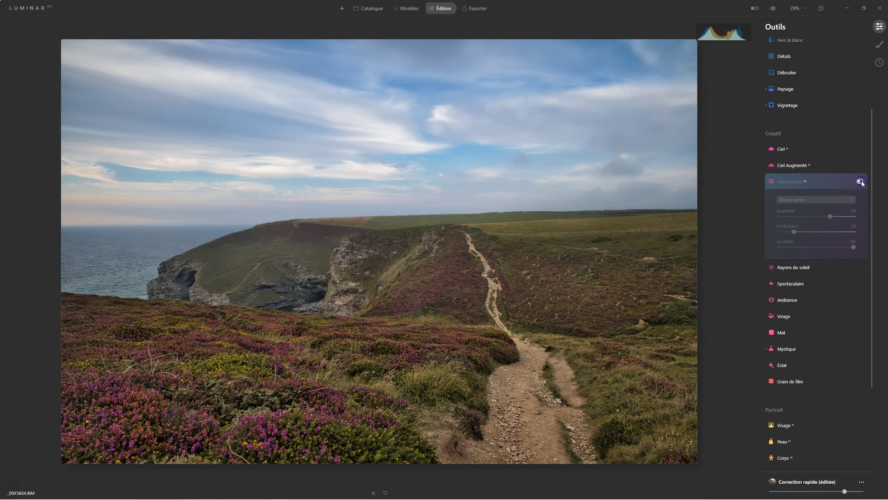
left_click(860, 181)
left_click(860, 181)
left_click(860, 181)
Set the haze depth (Profondeur) to 80 and compare the photo with and without the effect
left_click(794, 232)
left_click_drag(793, 236, 839, 234)
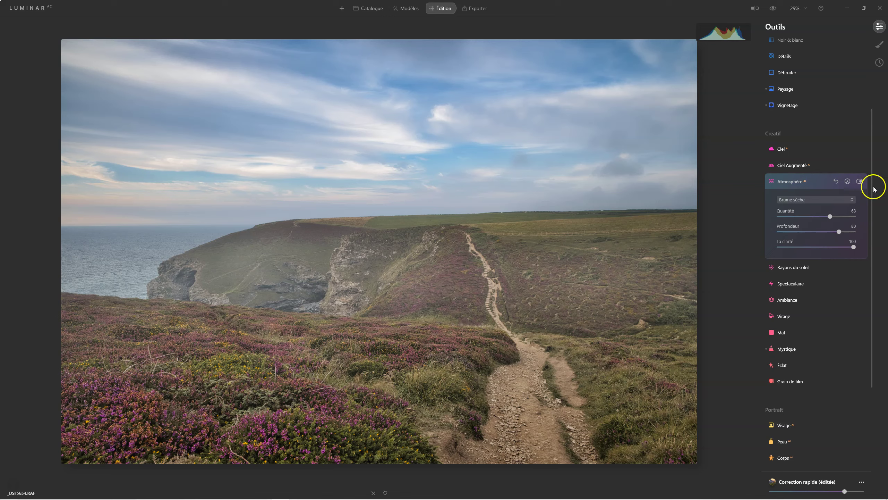
left_click(859, 181)
left_click(858, 181)
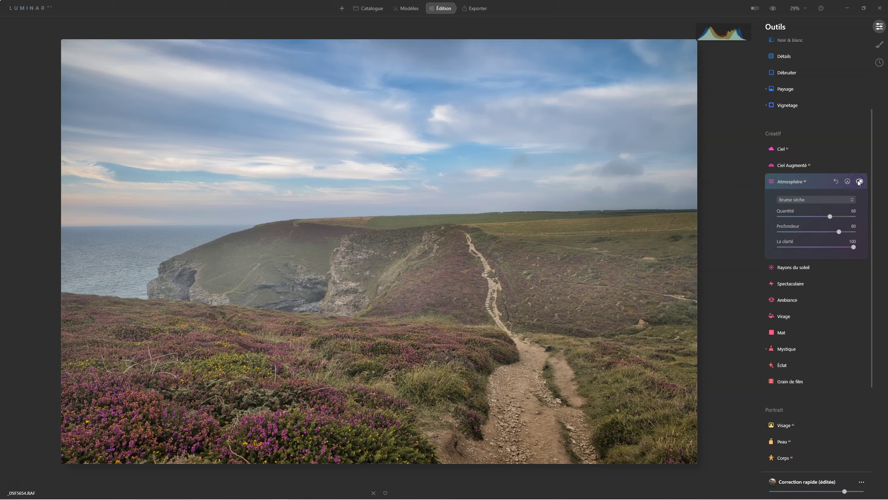
left_click(858, 181)
left_click(859, 181)
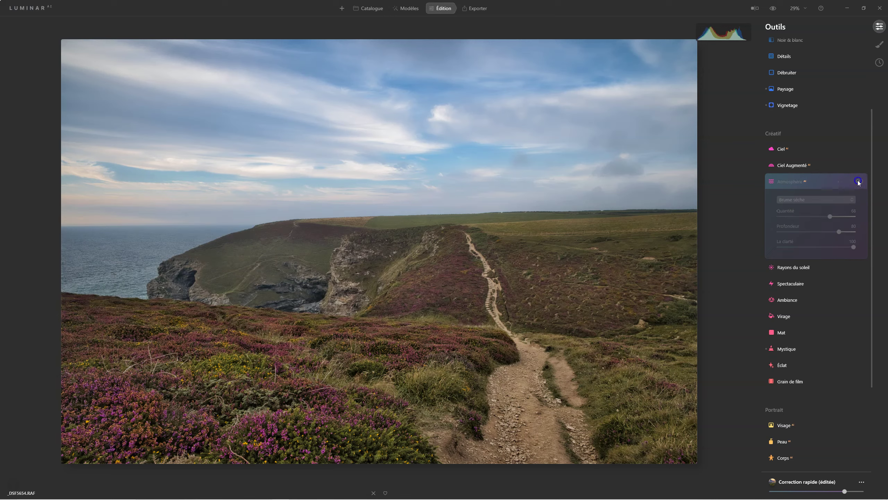
Set the Brume sèche quantity to 40, compare the photo with and without it, and close the atmosphere settings
left_click_drag(832, 217, 809, 218)
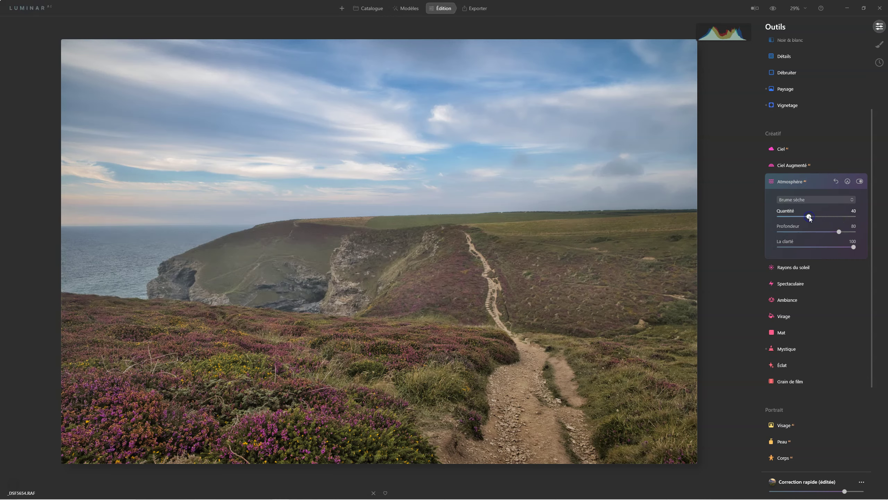
left_click(814, 235)
left_click(859, 181)
left_click(860, 181)
left_click(803, 181)
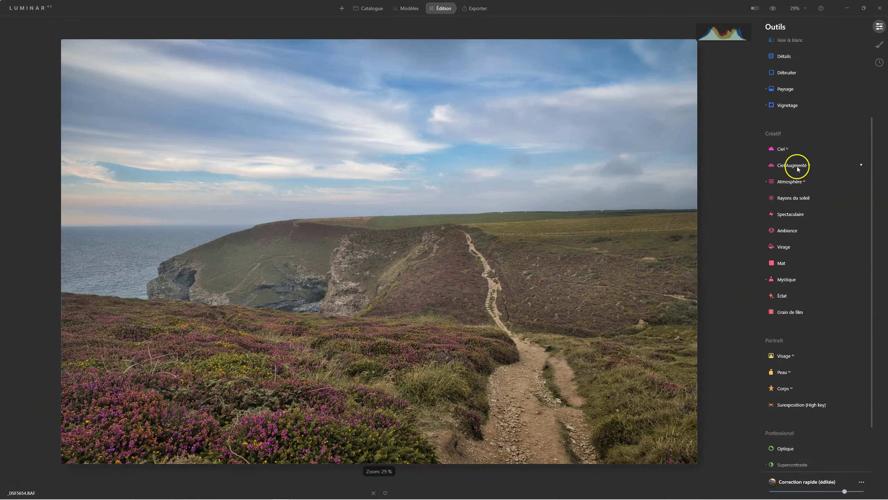
Set the crop ratio to 16 : 9 and reposition the photo in the frame, trimming mostly sky and a thin foreground strip
scroll(789, 123, "up", 5)
left_click(786, 78)
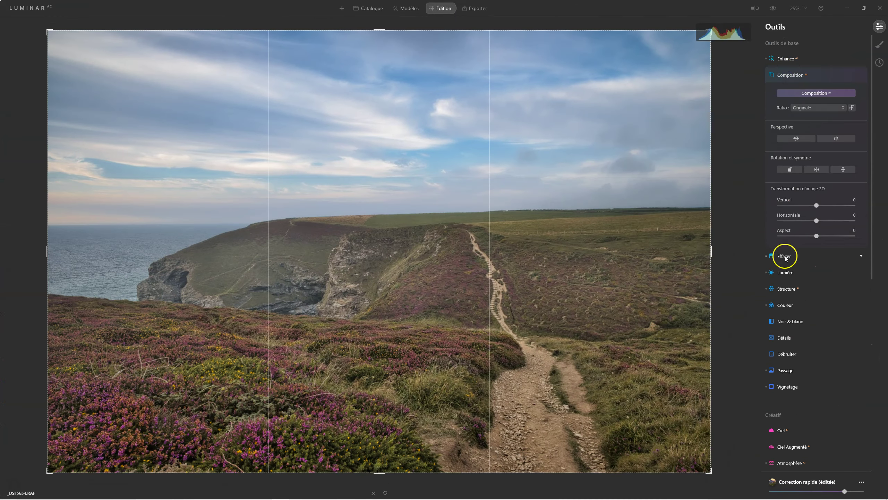
left_click(810, 109)
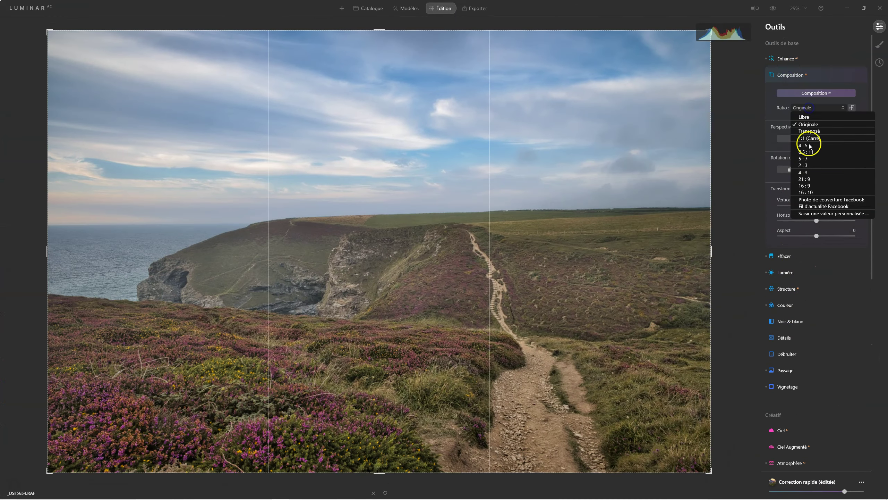
left_click(811, 185)
left_click_drag(592, 285, 590, 239)
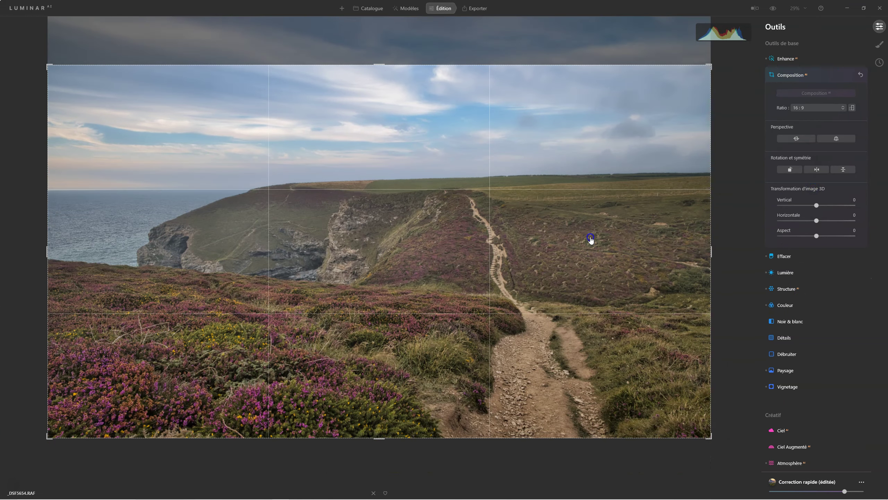
left_click_drag(490, 236, 495, 253)
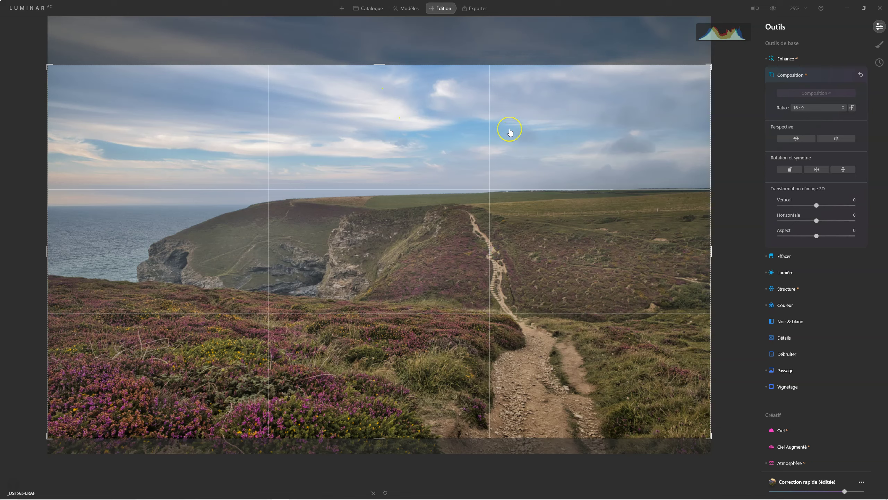
Apply the 16:9 crop and compare the cropped photo with and without all the edits
key("Return")
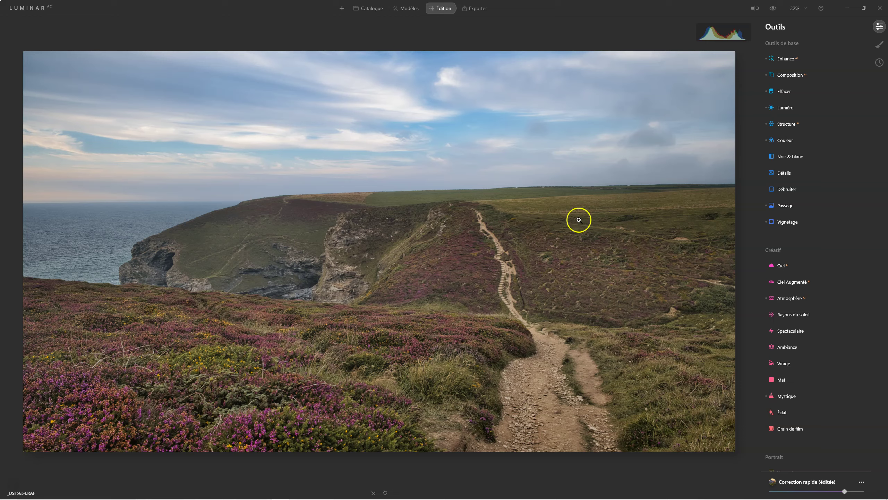
left_click(773, 8)
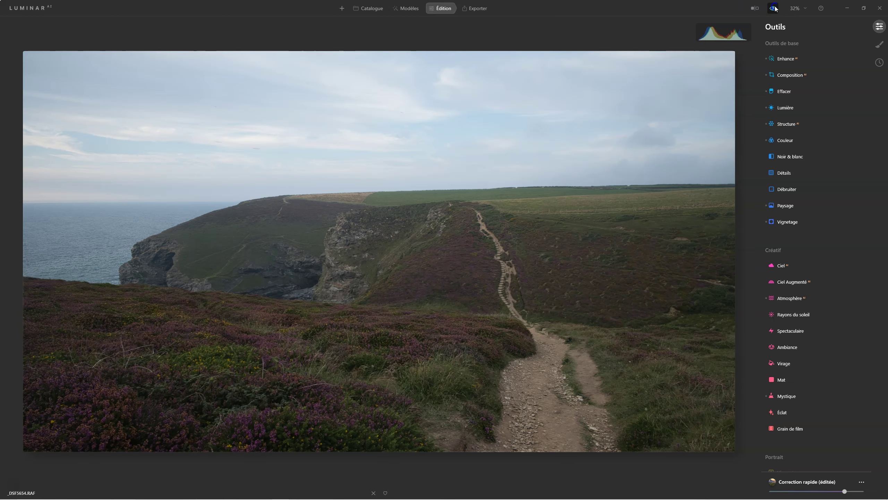
left_click(773, 8)
left_click(773, 8)
left_click(773, 8)
left_click(774, 8)
left_click(774, 8)
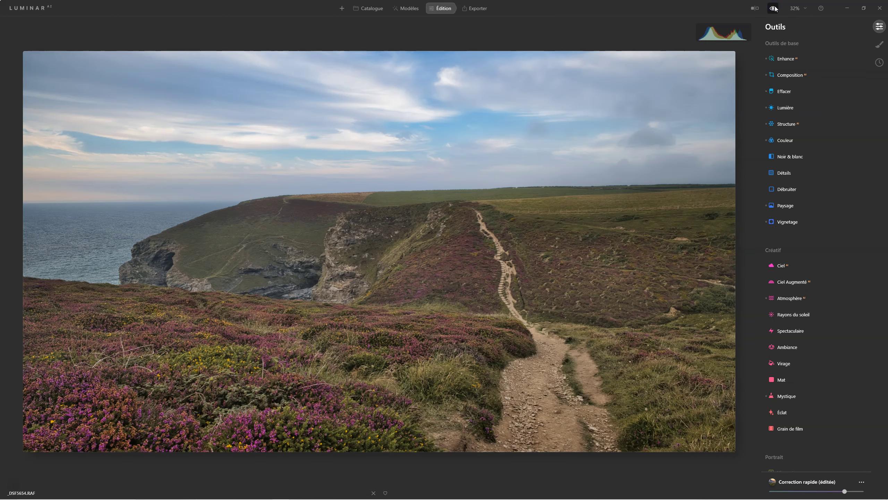
Fine-tune the photo's global saturation (Saturation) in the Couleur settings, keeping it slightly desaturated, and close them
left_click(785, 140)
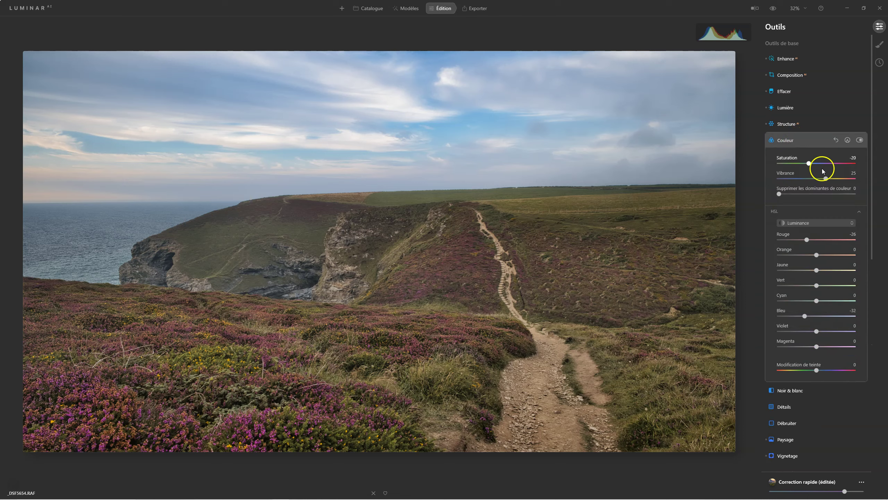
left_click(808, 163)
left_click_drag(804, 163, 809, 165)
left_click(785, 140)
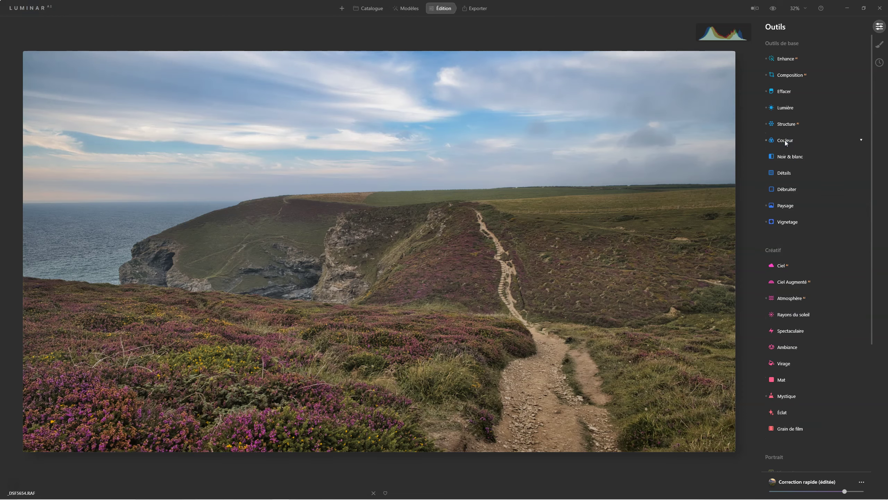
Compare the finished landscape repeatedly with its unedited original to check the saturation and overall result
left_click(774, 8)
left_click(774, 8)
left_click(774, 8)
left_click(773, 8)
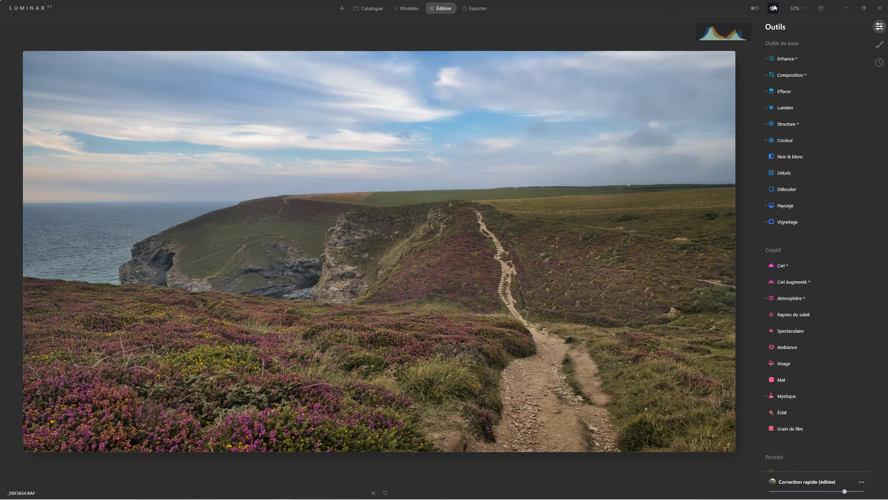
left_click(774, 8)
left_click(774, 7)
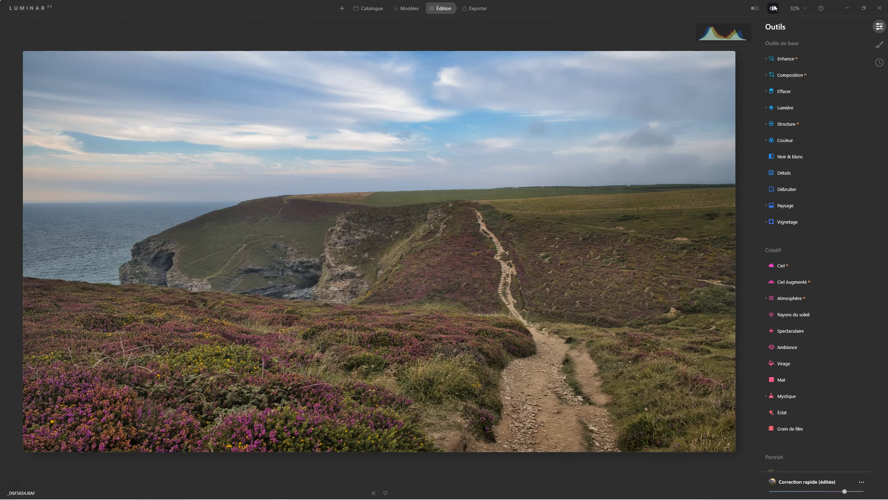